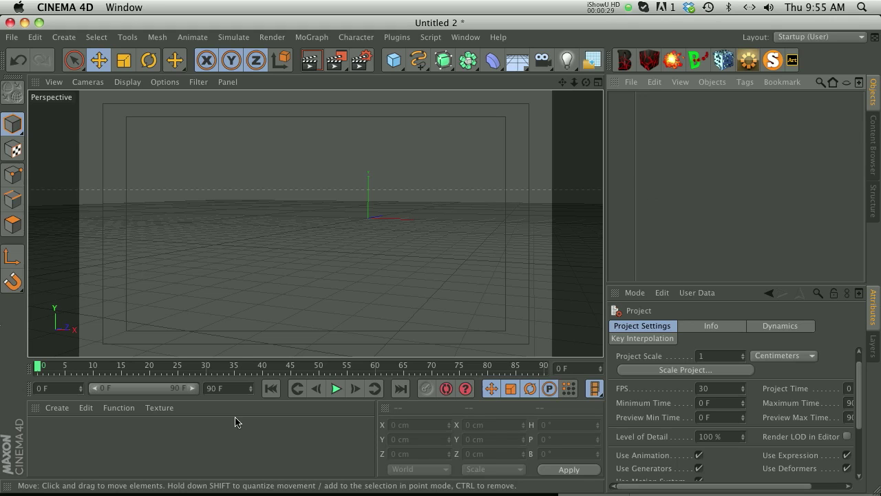
# - Switch to Firefox, open the Google image search results and browse them, enlarging a photo's preview
pyautogui.click(99, 464)
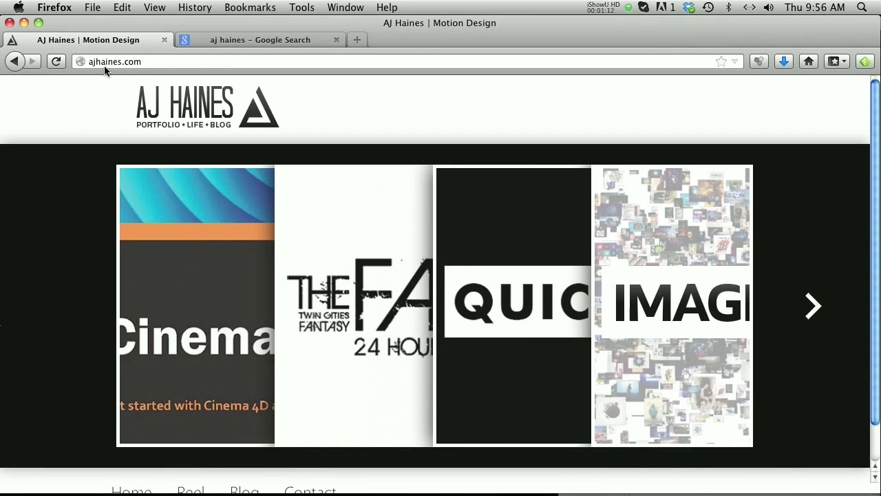
pyautogui.click(218, 42)
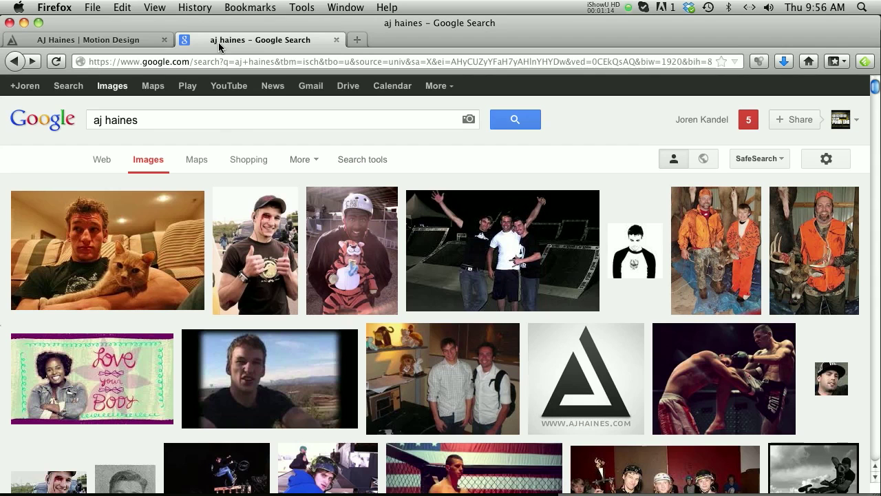
pyautogui.click(254, 241)
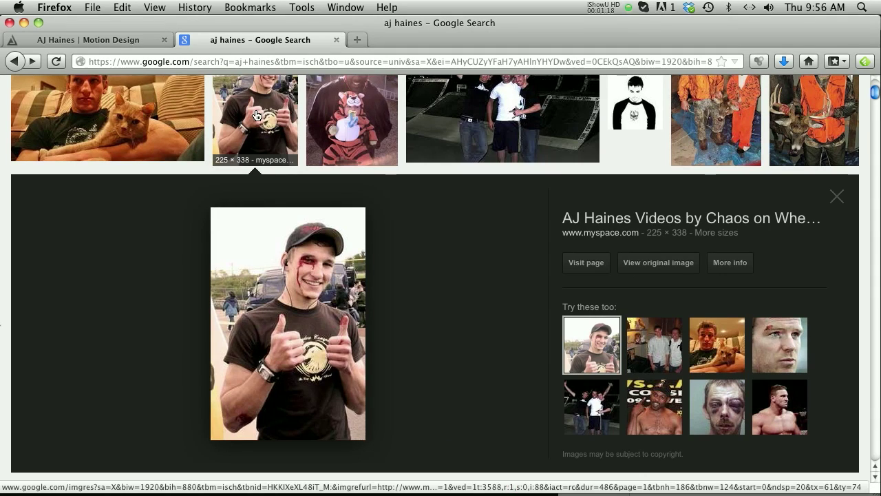
pyautogui.scroll(4, 256, 115)
pyautogui.click(254, 201)
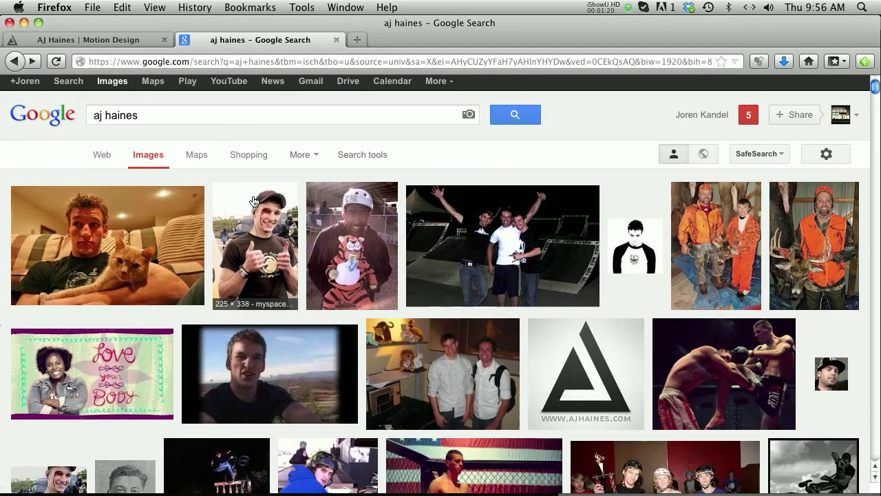
pyautogui.scroll(-4, 254, 201)
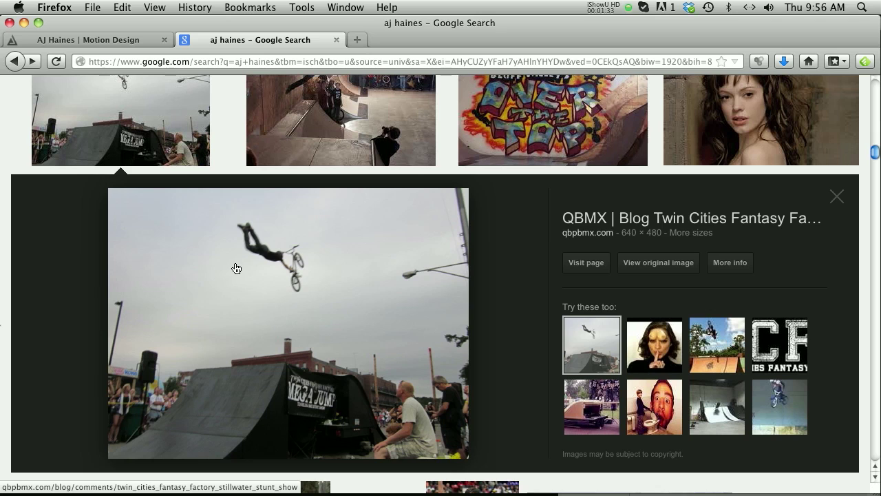
# - Switch to Finder and preview CoverFlow.jpg in the Advertising folder
pyautogui.moveTo(219, 493)
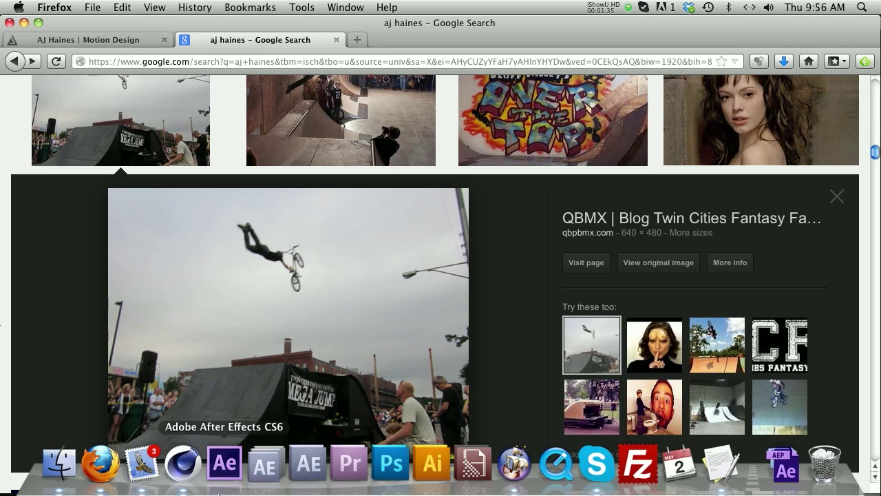
pyautogui.click(59, 465)
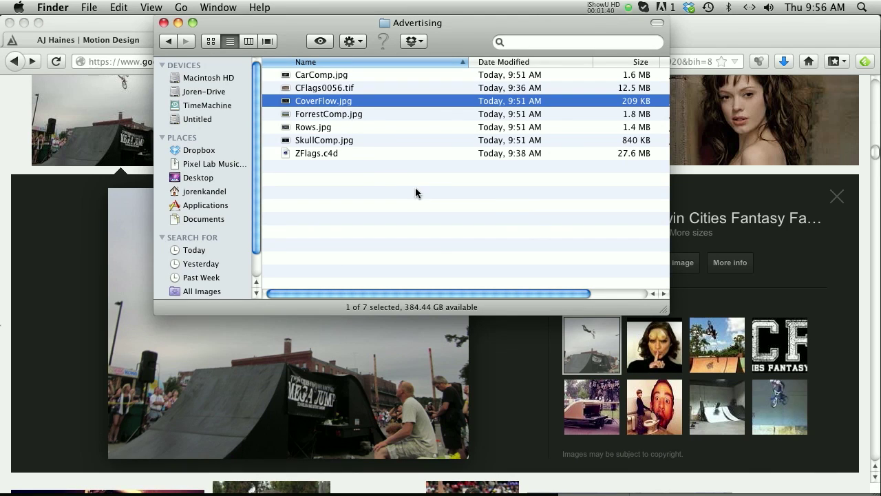
pyautogui.press('space')
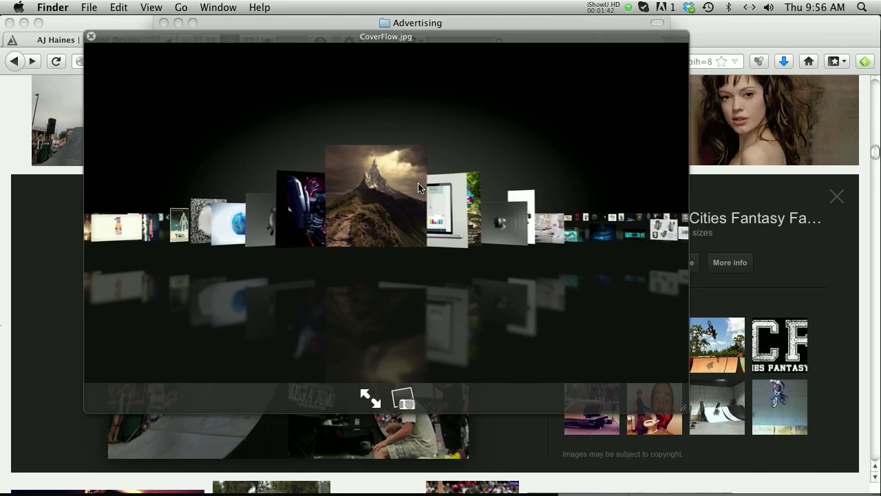
pyautogui.press('space')
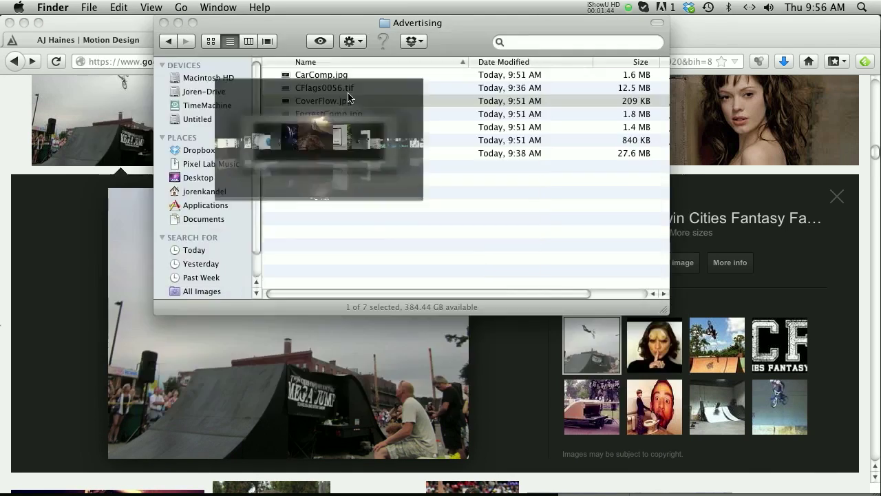
# - Preview CFlags0056.tif and Rows.jpg from the Advertising folder
pyautogui.click(316, 76)
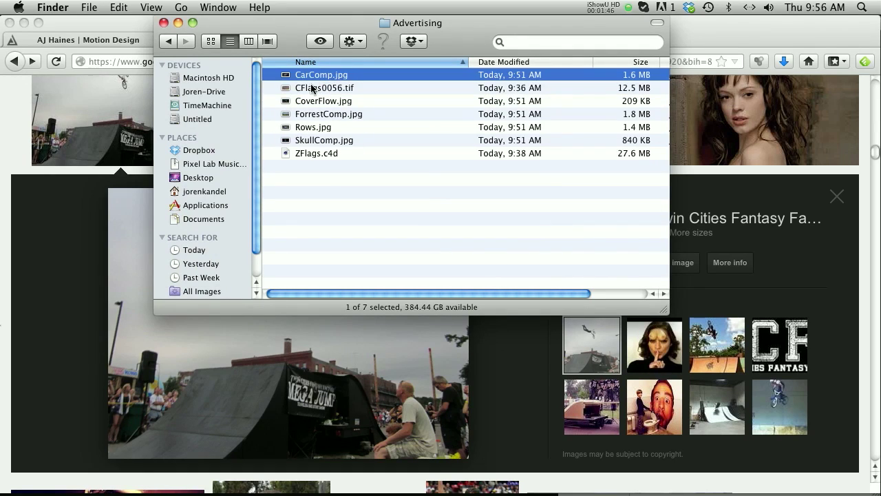
pyautogui.click(313, 88)
pyautogui.press('space')
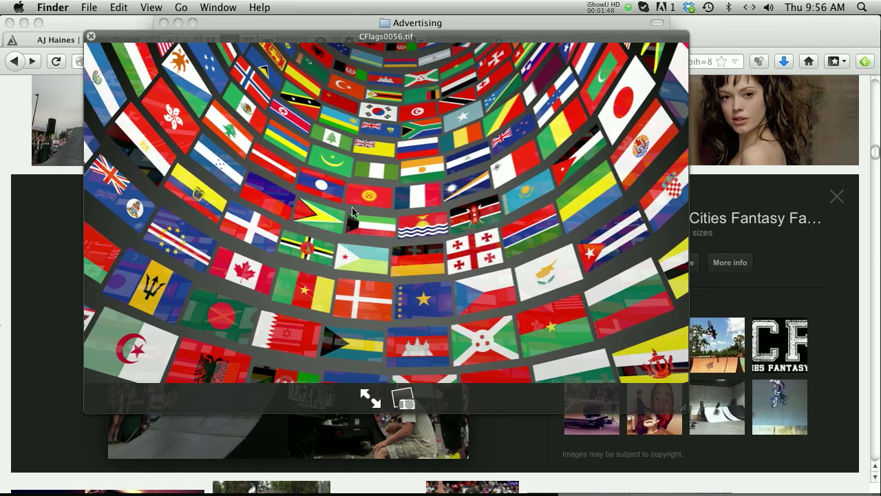
pyautogui.press('space')
pyautogui.click(302, 125)
pyautogui.press('space')
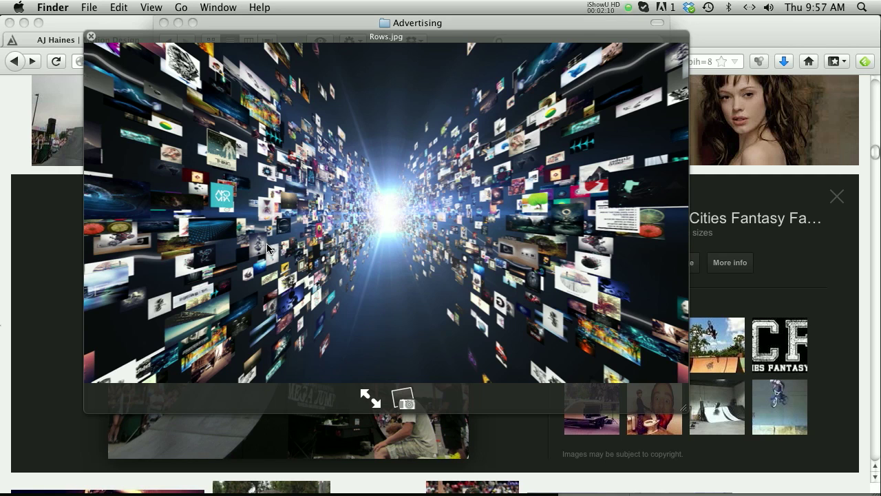
pyautogui.press('space')
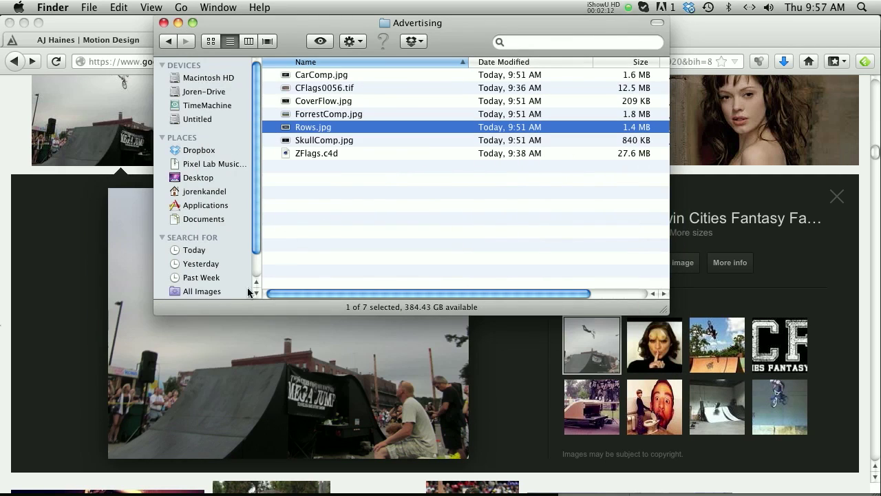
# - Switch to Cinema 4D and open the Image2Plane plugin
pyautogui.click(183, 464)
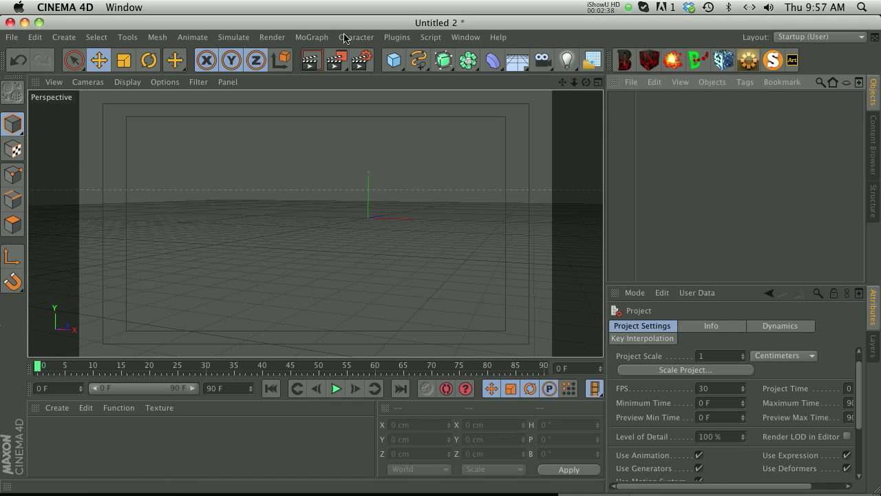
pyautogui.click(397, 37)
pyautogui.click(422, 207)
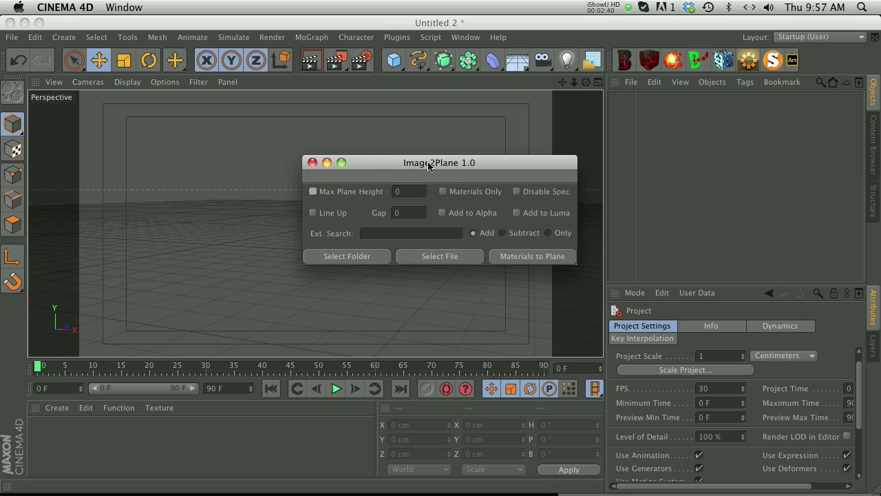
pyautogui.moveTo(429, 165); pyautogui.dragTo(379, 149)
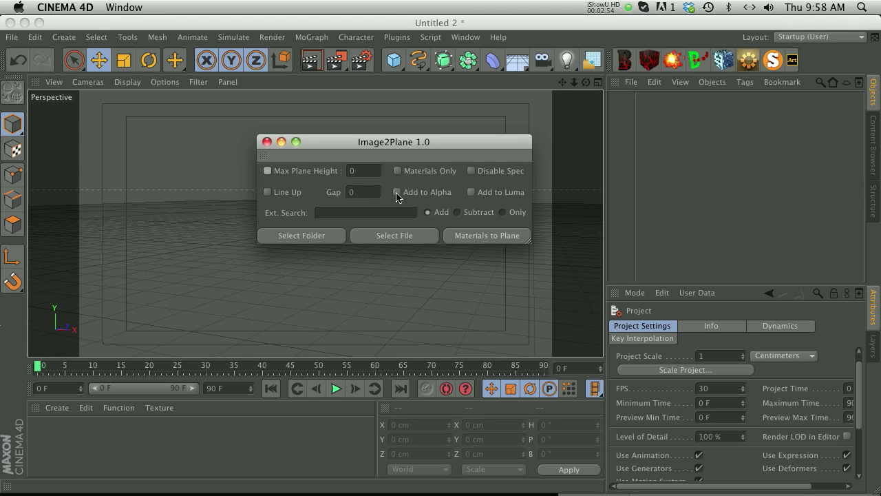
pyautogui.click(267, 193)
# - Load the Country-Flag-Images folder from Elements with Image2Plane to generate a textured plane for each flag image
pyautogui.click(326, 238)
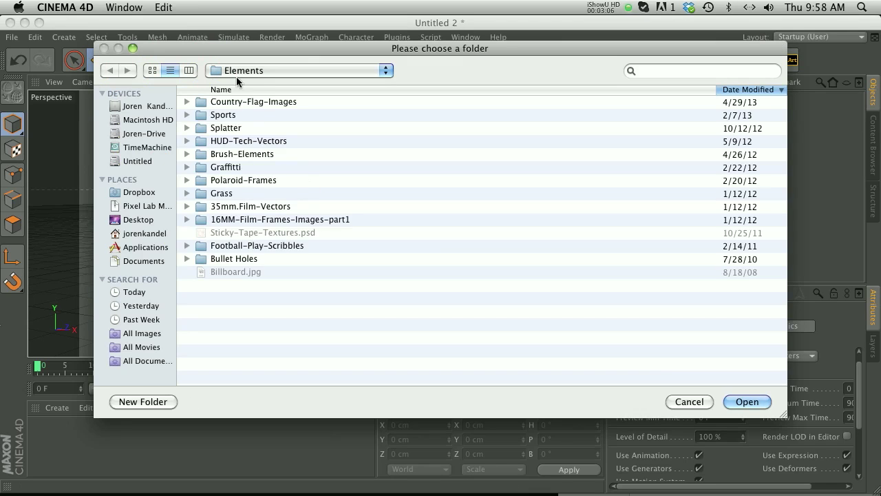
pyautogui.doubleClick(230, 105)
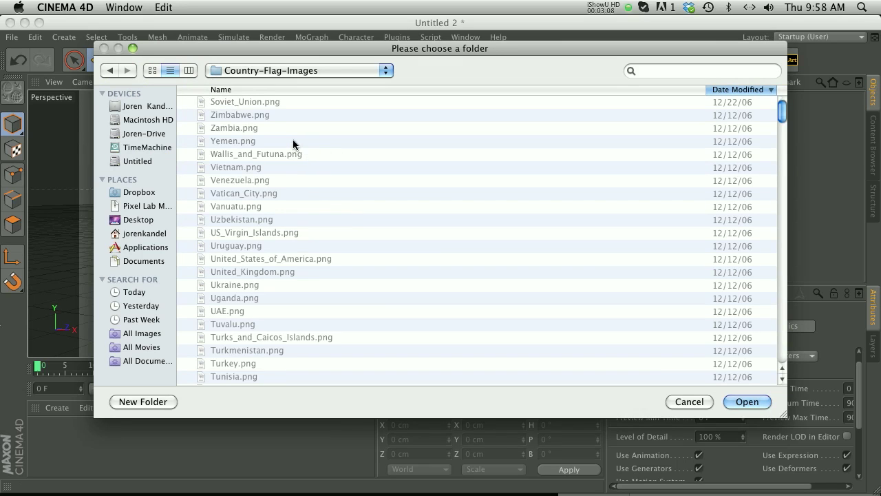
pyautogui.scroll(-2, 293, 143)
pyautogui.scroll(-20, 293, 143)
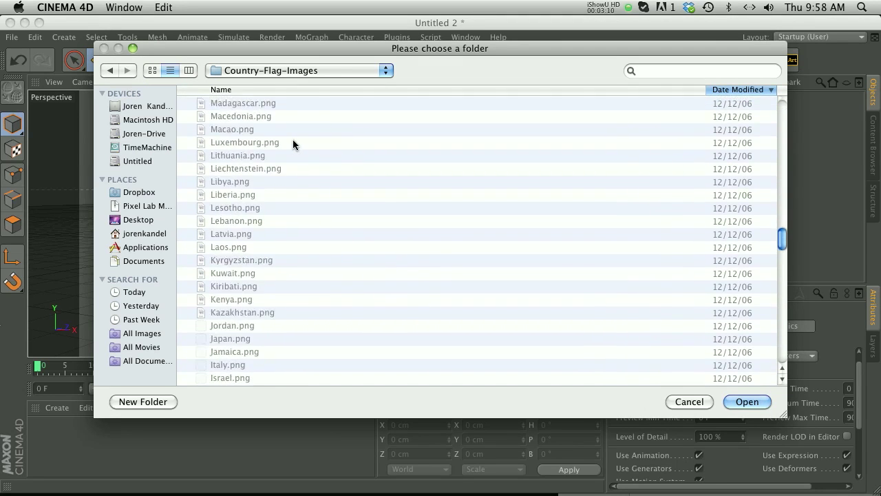
pyautogui.scroll(-20, 293, 143)
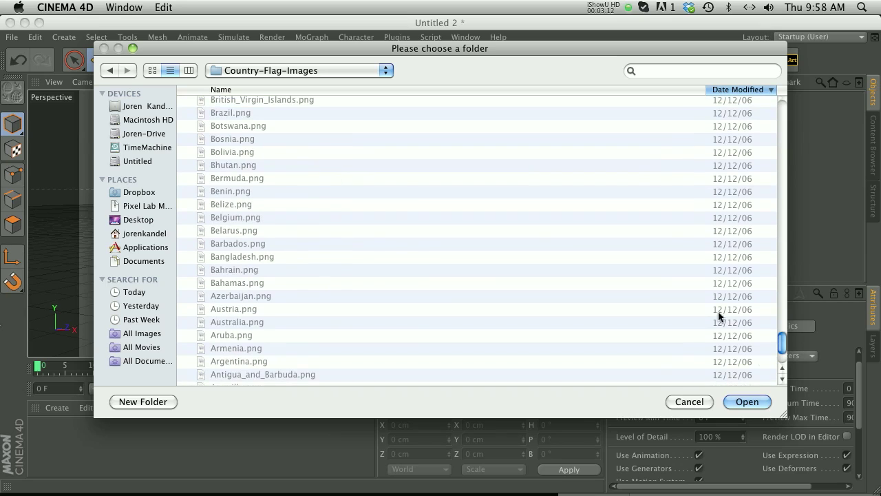
pyautogui.moveTo(775, 348); pyautogui.dragTo(764, 109)
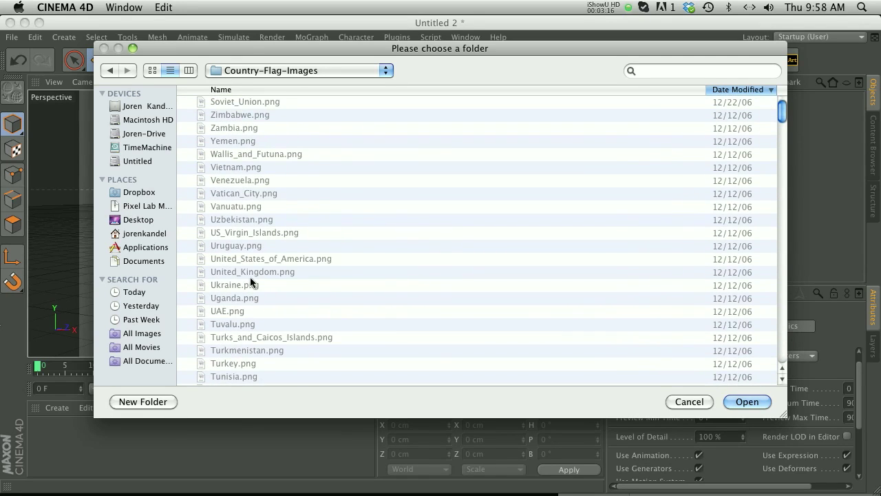
pyautogui.scroll(-3, 235, 180)
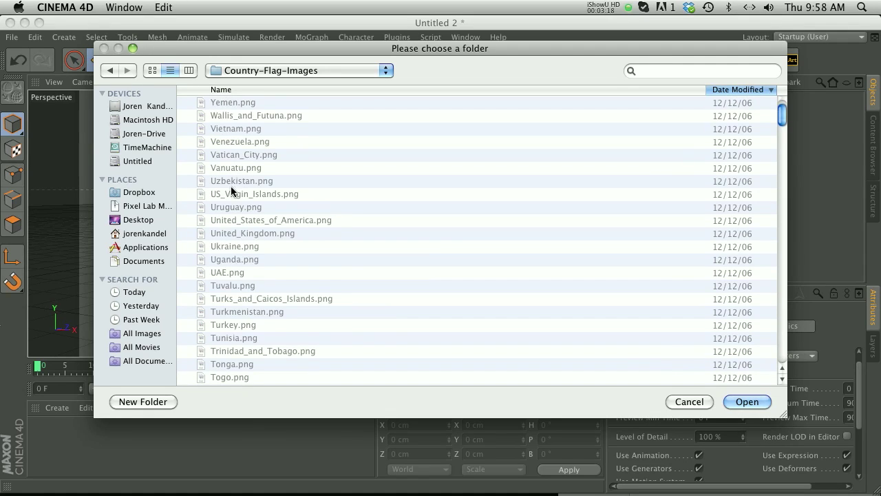
pyautogui.scroll(-4, 230, 186)
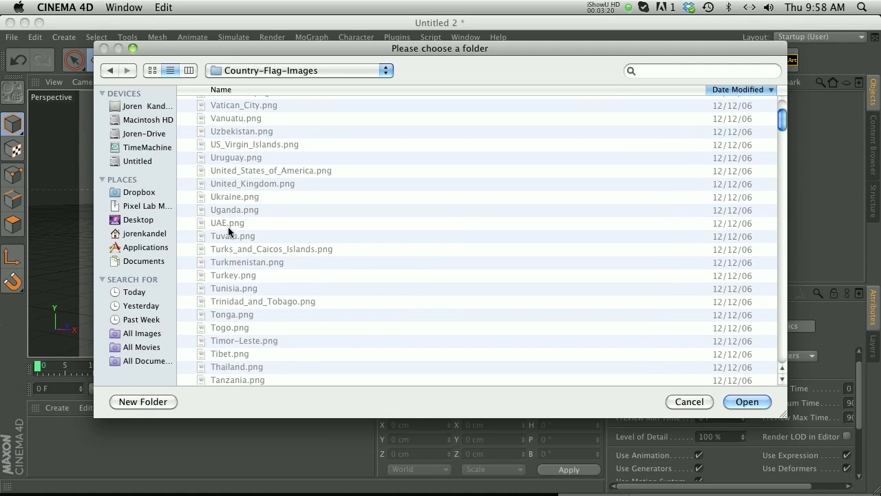
pyautogui.scroll(7, 482, 275)
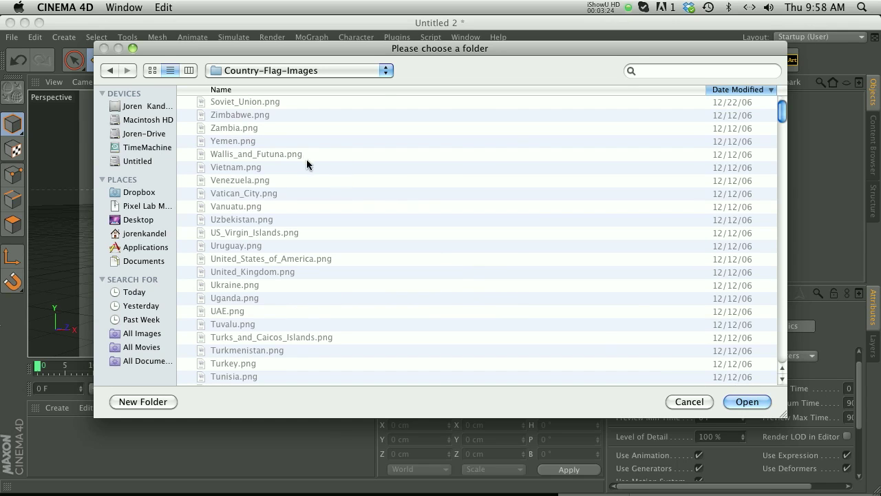
pyautogui.click(748, 402)
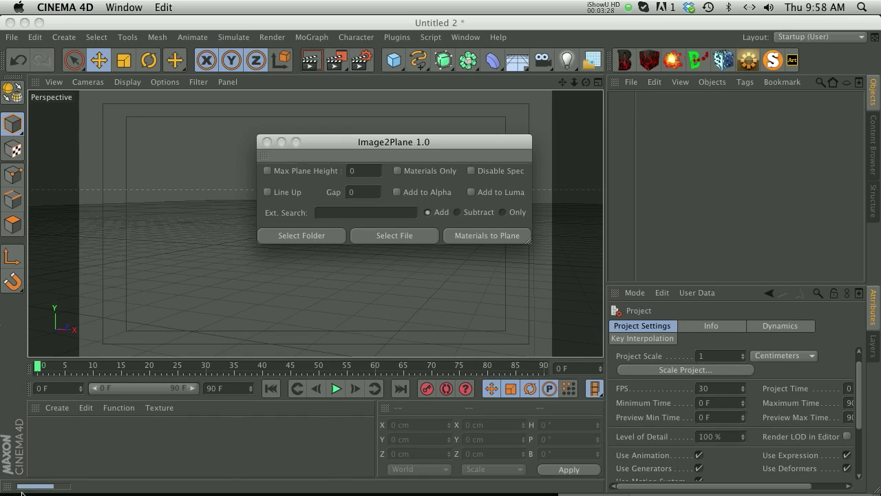
# - Inspect the imported flag materials, including Zambia, Yemen and Wallis_and_Futuna
pyautogui.moveTo(375, 427); pyautogui.dragTo(413, 428)
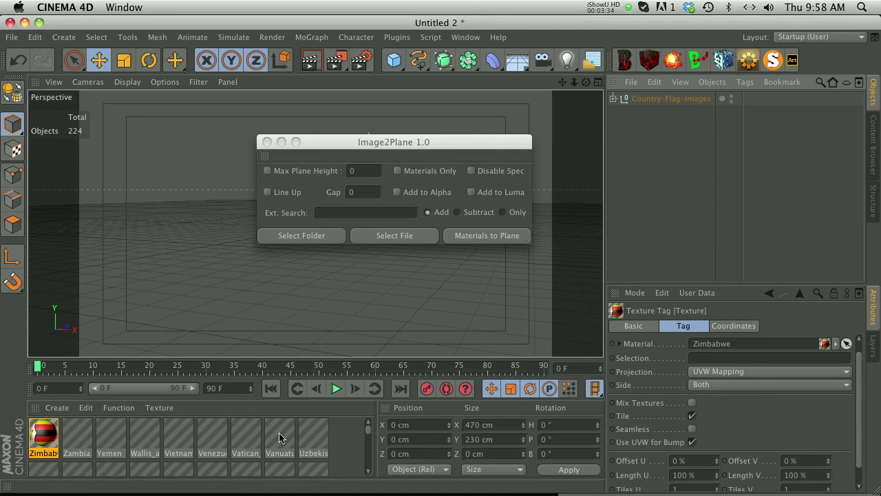
pyautogui.click(77, 435)
pyautogui.click(110, 435)
pyautogui.click(143, 437)
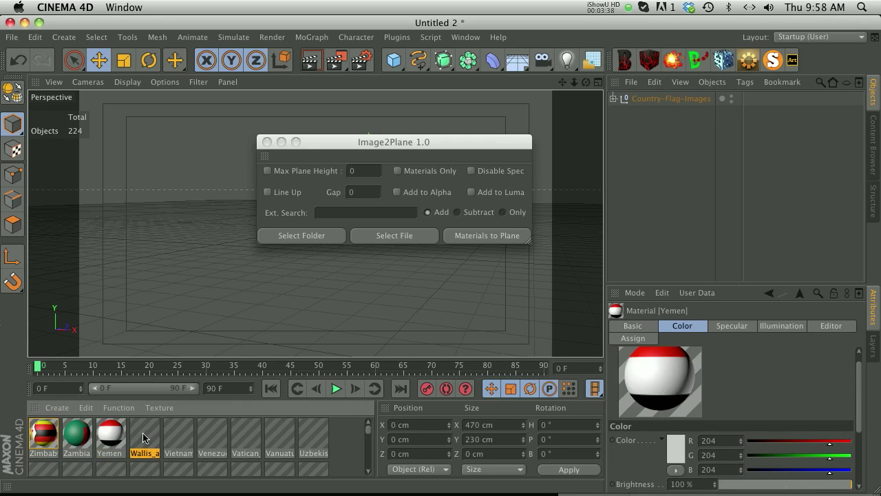
pyautogui.click(119, 437)
pyautogui.moveTo(364, 432); pyautogui.dragTo(370, 413)
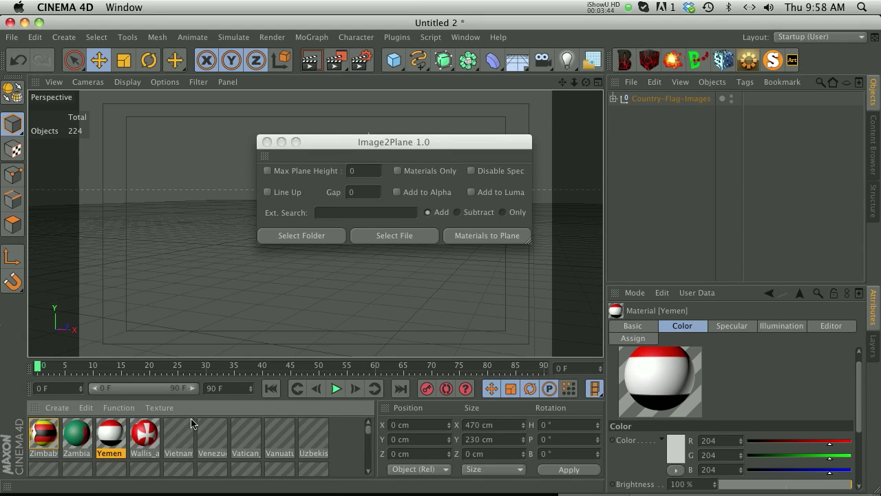
# - Close the Image2Plane window and expand the Country-Flag-Images null to show its planes
pyautogui.moveTo(326, 147); pyautogui.dragTo(517, 167)
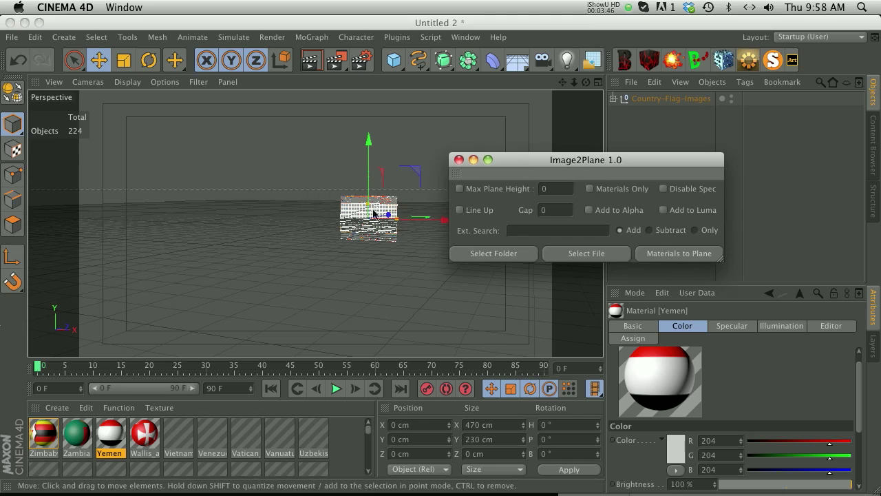
pyautogui.click(459, 160)
pyautogui.click(646, 99)
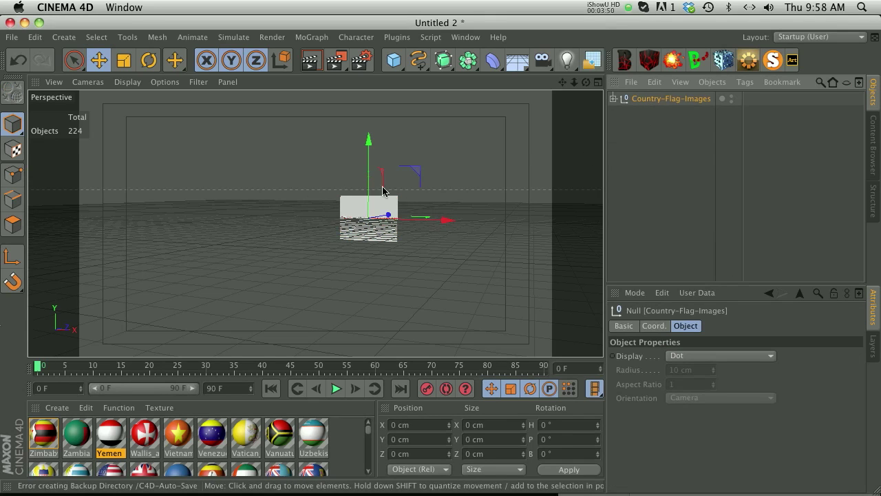
pyautogui.scroll(10, 387, 237)
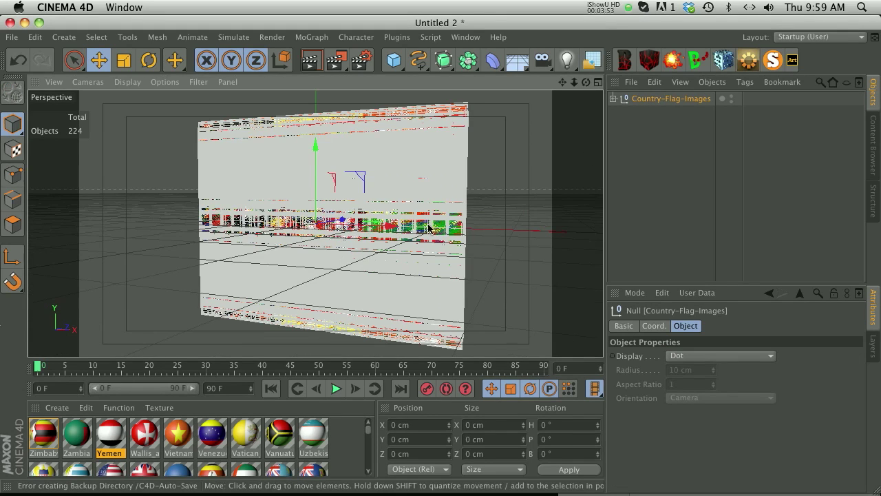
pyautogui.click(612, 99)
# - Add a MoGraph Cloner and move all the flag planes from the Country-Flag-Images null into it
pyautogui.click(312, 38)
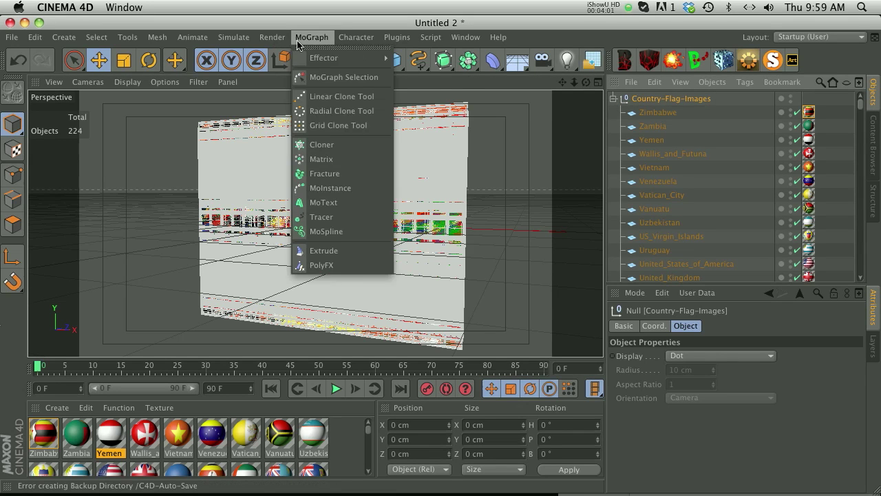
pyautogui.click(324, 143)
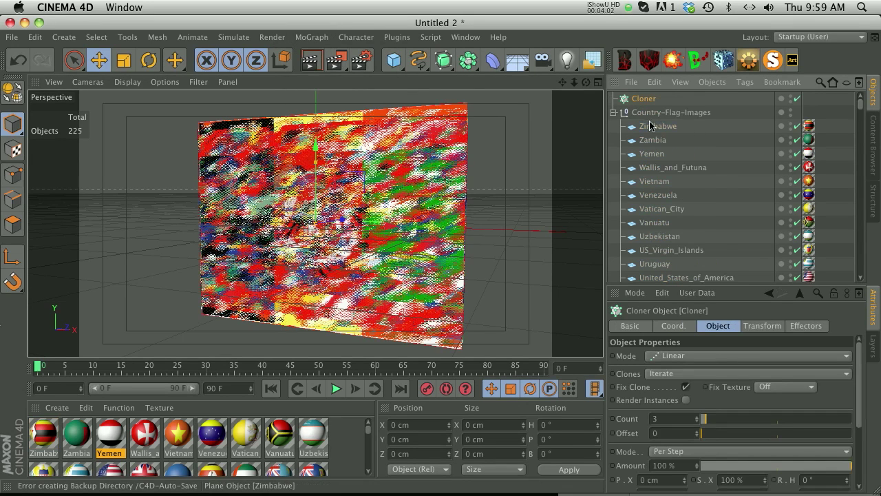
pyautogui.click(660, 126)
pyautogui.scroll(-20, 671, 158)
pyautogui.keyDown('shift'); pyautogui.click(660, 275); pyautogui.keyUp('shift')
pyautogui.scroll(20, 653, 171)
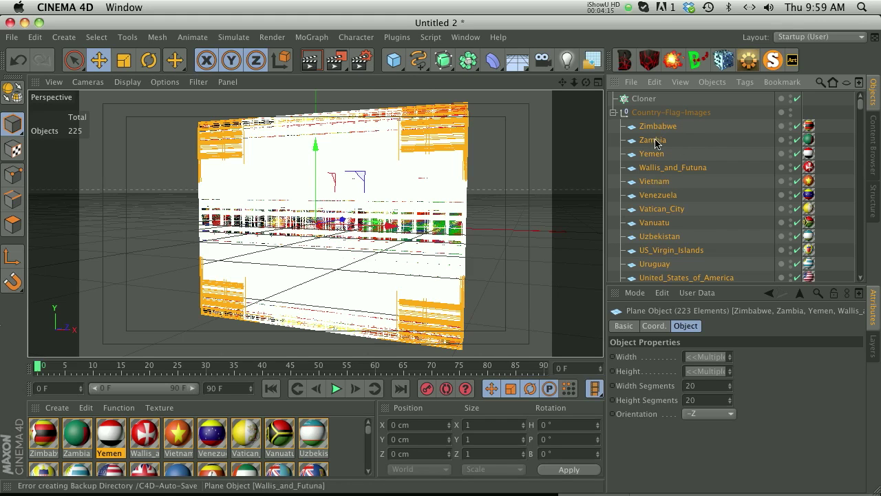
pyautogui.moveTo(644, 128)
pyautogui.mouseDown()
pyautogui.moveTo(651, 131)
pyautogui.moveTo(657, 113)
pyautogui.moveTo(644, 98)
pyautogui.mouseUp()
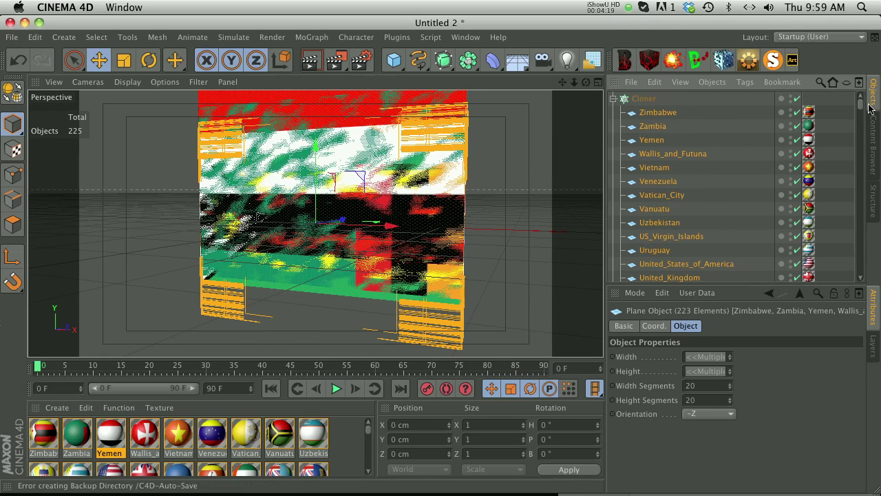
# - Collapse the Cloner's hierarchy and switch its mode to Grid Array
pyautogui.click(612, 100)
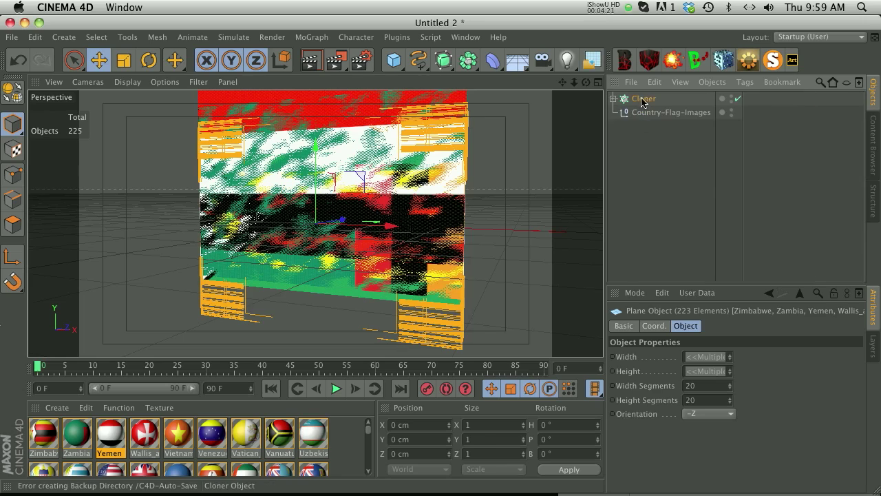
pyautogui.click(643, 98)
pyautogui.click(671, 356)
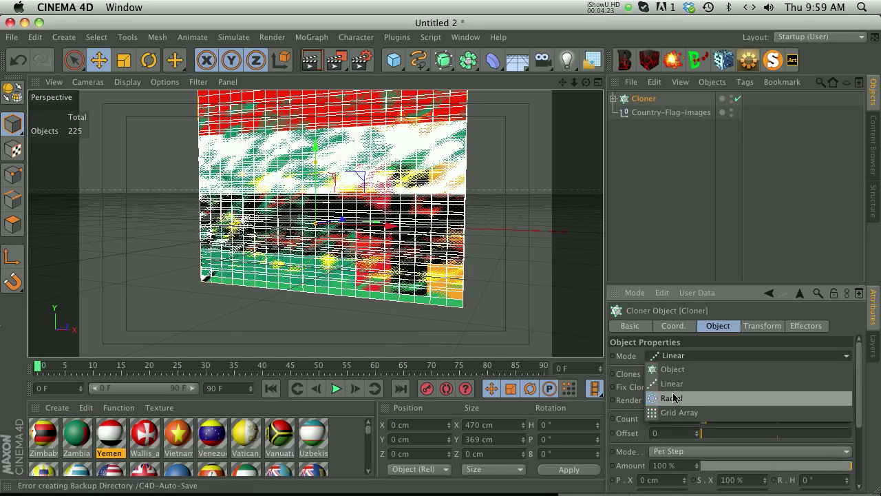
pyautogui.click(663, 412)
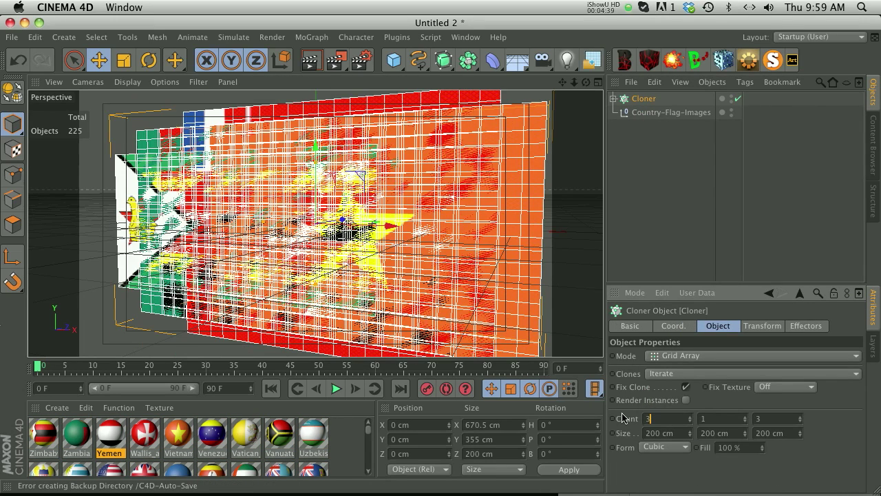
# - Set the Cloner's grid count to 5 × 5 × 5 and its size to 2500 cm on all three axes
pyautogui.write('5')
pyautogui.press('Tab')
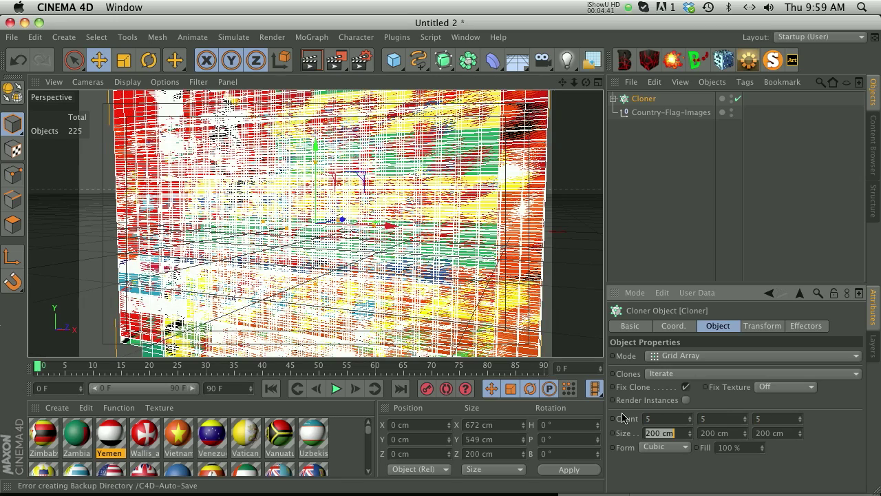
pyautogui.write('2500')
pyautogui.press('Tab')
pyautogui.write('2500')
pyautogui.press('Tab')
pyautogui.write('2')
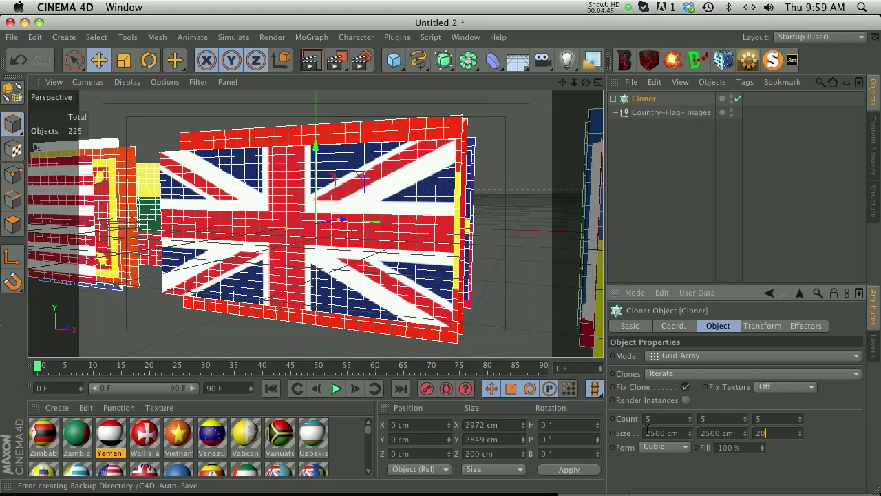
pyautogui.press('Return')
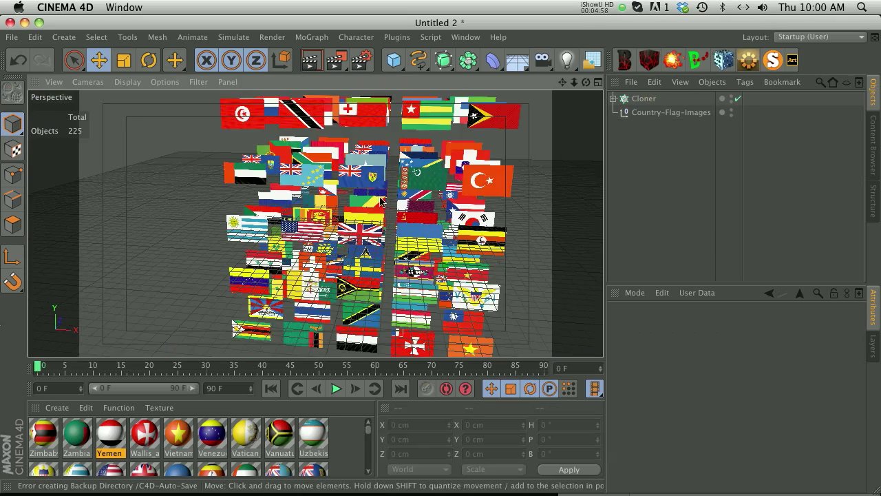
# - Deselect the Cloner and add a MoGraph Random effector to the scene
pyautogui.keyDown('alt'); pyautogui.moveTo(191, 193); pyautogui.dragTo(324, 255); pyautogui.keyUp('alt')
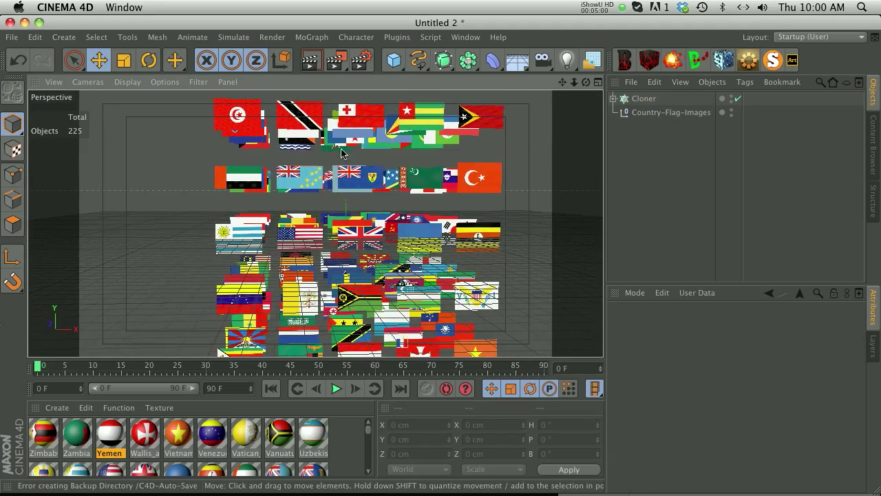
pyautogui.scroll(8, 377, 110)
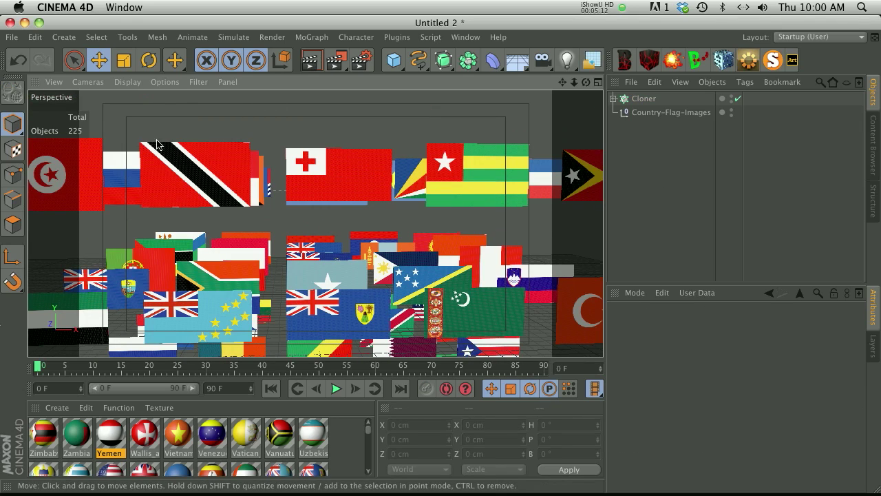
pyautogui.click(644, 98)
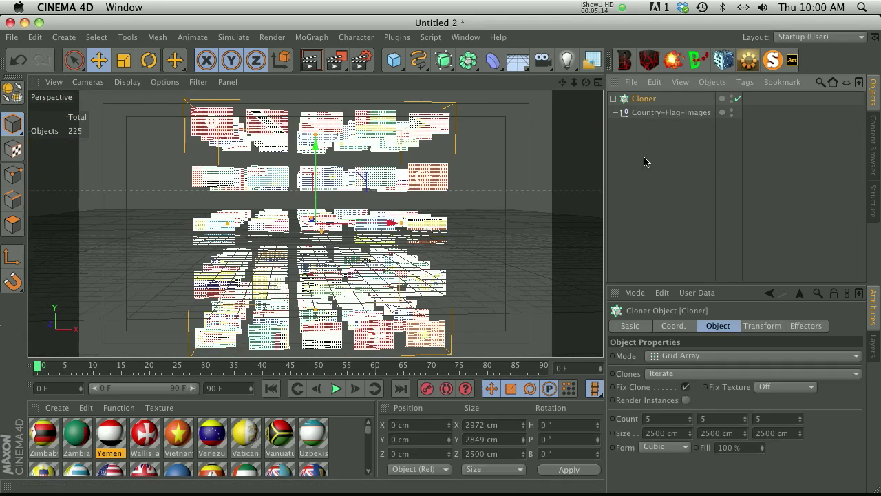
pyautogui.click(645, 178)
pyautogui.click(311, 38)
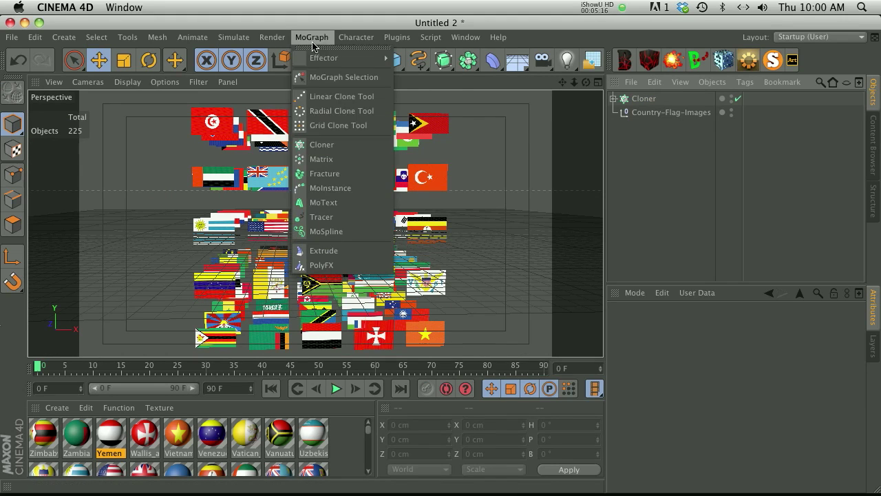
pyautogui.moveTo(344, 60)
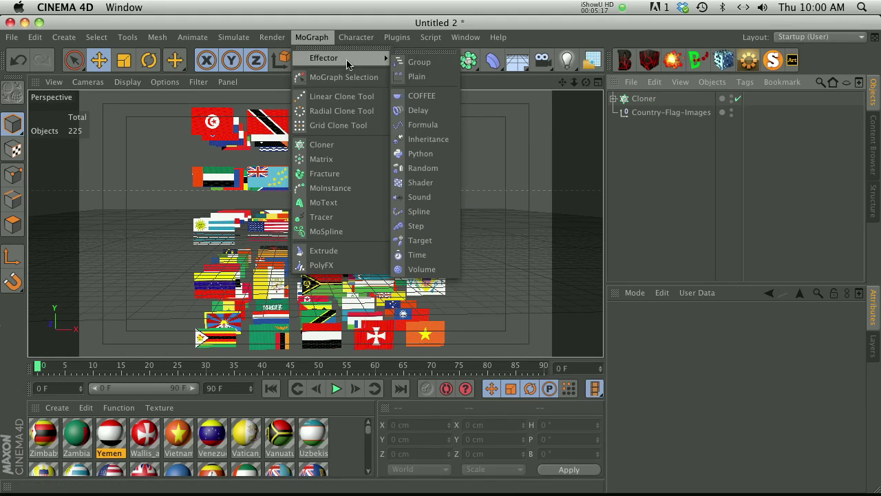
pyautogui.click(425, 168)
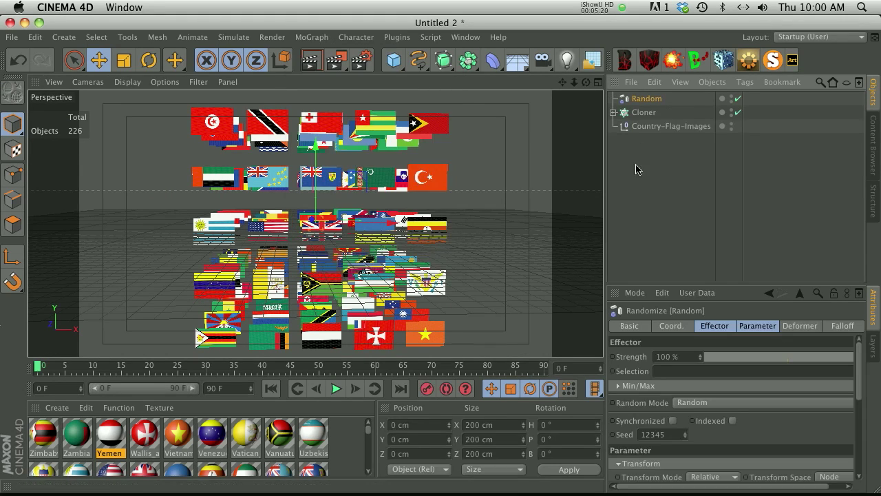
# - Assign the Random effector to the Cloner and increase the effector's X, Y and Z position offsets
pyautogui.click(643, 113)
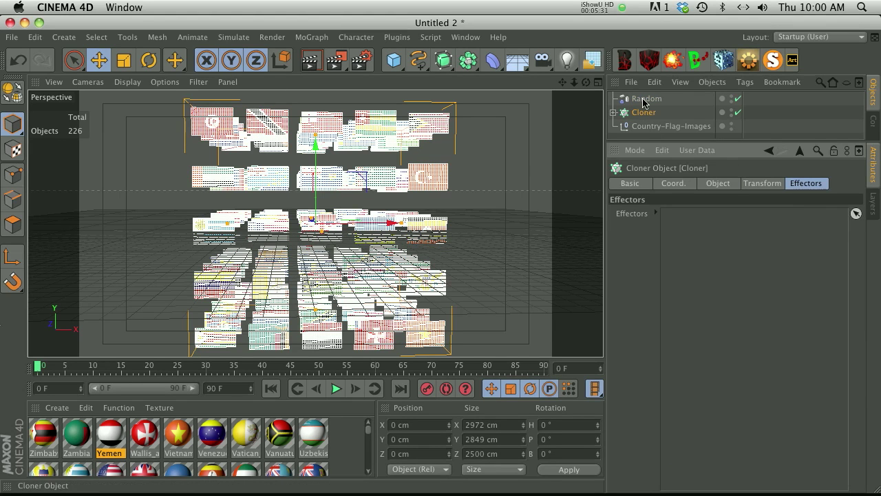
pyautogui.moveTo(627, 99); pyautogui.dragTo(683, 221)
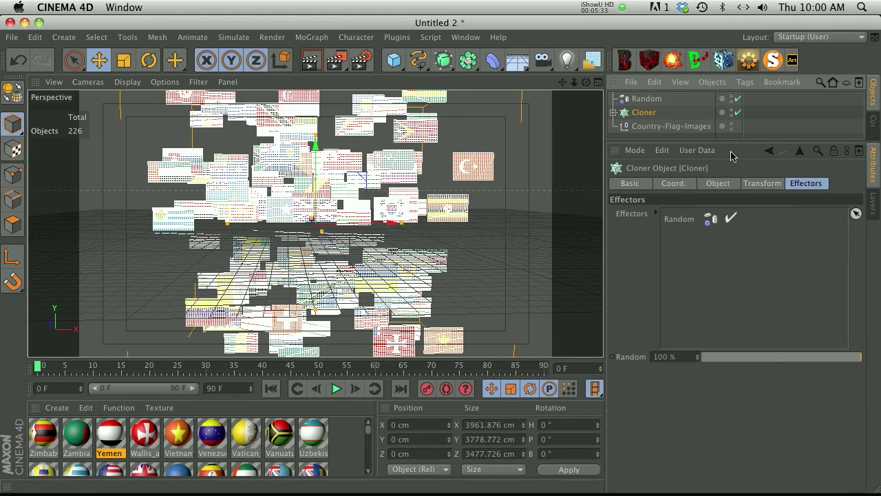
pyautogui.click(825, 135)
pyautogui.click(640, 99)
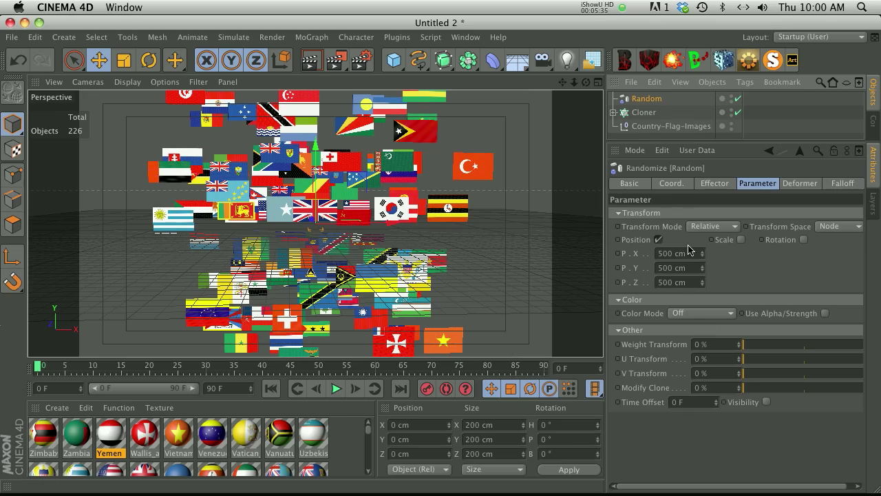
pyautogui.moveTo(703, 253); pyautogui.dragTo(710, 281)
# - Raise the Cloner's grid count to 7 × 6 × 6 and enlarge the grid size to spread the flags out
pyautogui.click(644, 112)
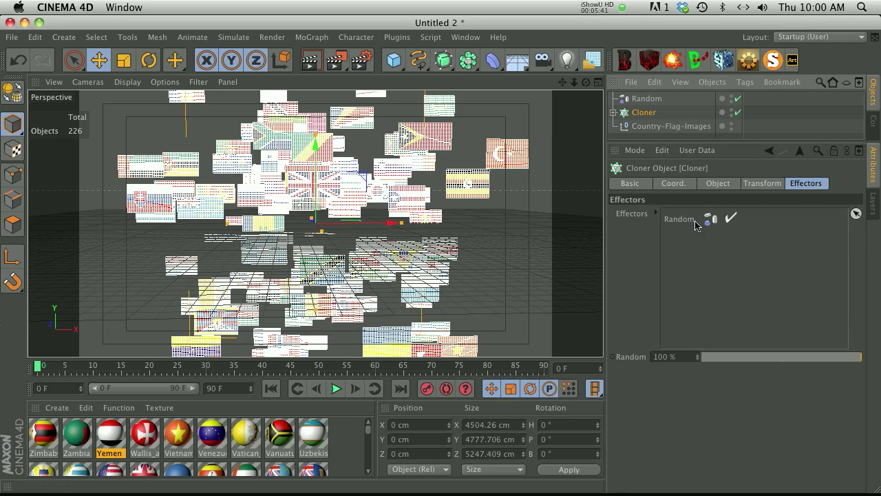
pyautogui.click(672, 184)
pyautogui.click(718, 184)
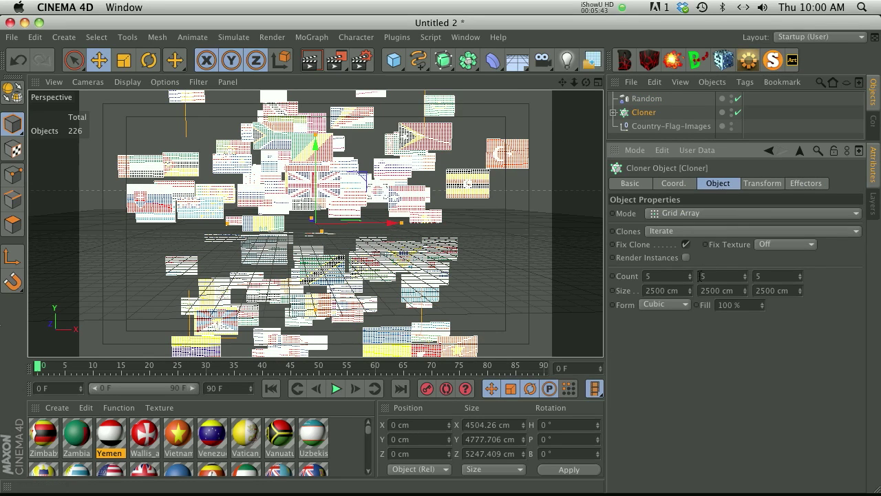
pyautogui.click(689, 274)
pyautogui.click(743, 274)
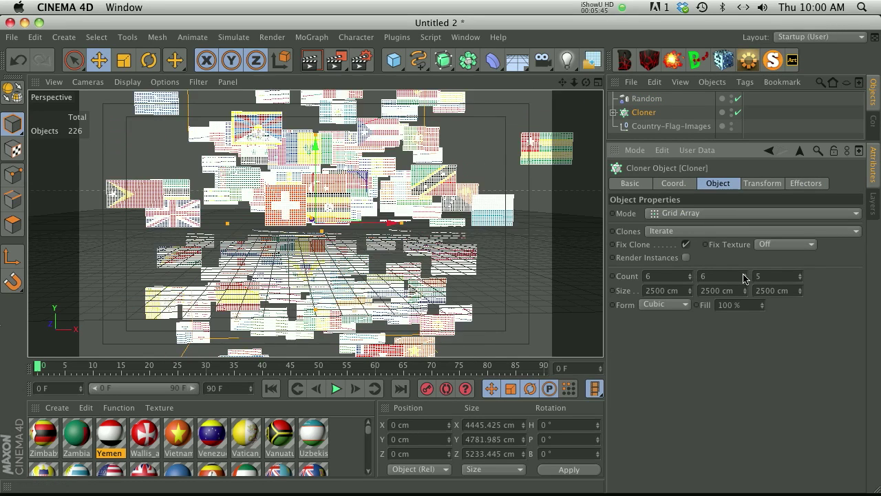
pyautogui.click(799, 274)
pyautogui.click(690, 274)
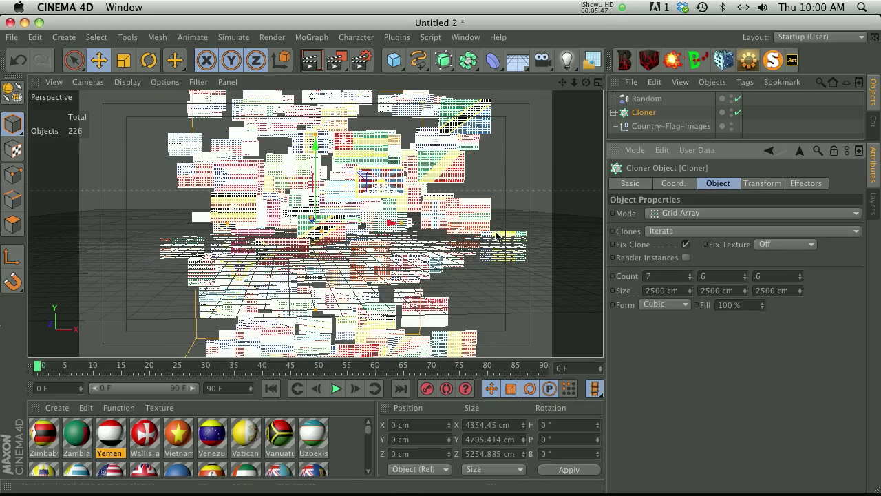
pyautogui.moveTo(689, 289); pyautogui.dragTo(691, 292)
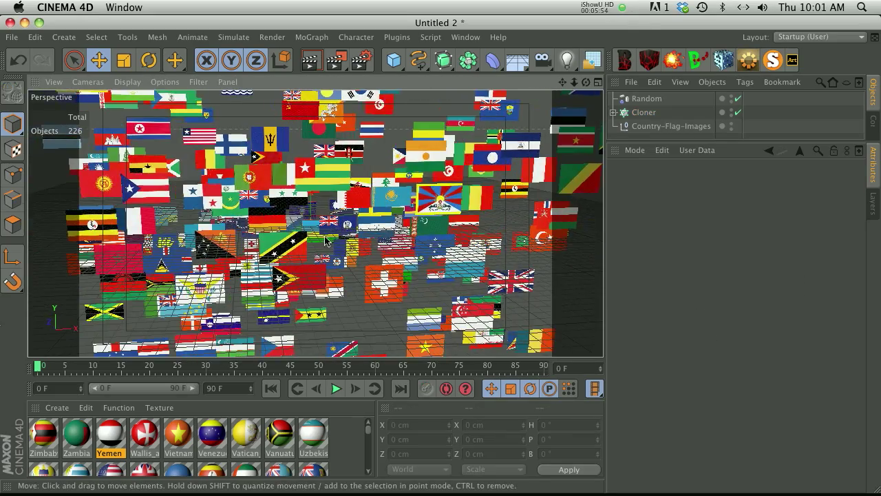
# - Select all the flag materials, from Zimbabwe to Afghanistan
pyautogui.scroll(3, 325, 237)
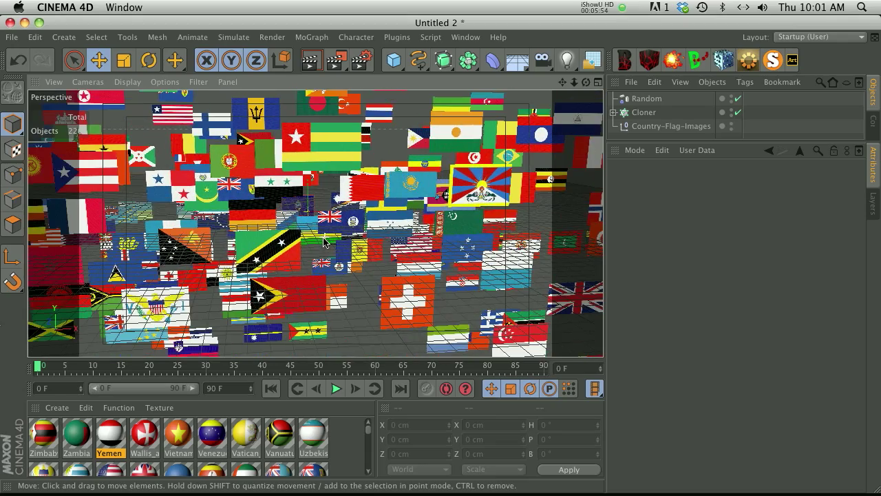
pyautogui.moveTo(368, 428)
pyautogui.mouseDown()
pyautogui.moveTo(369, 440)
pyautogui.moveTo(369, 426)
pyautogui.mouseUp()
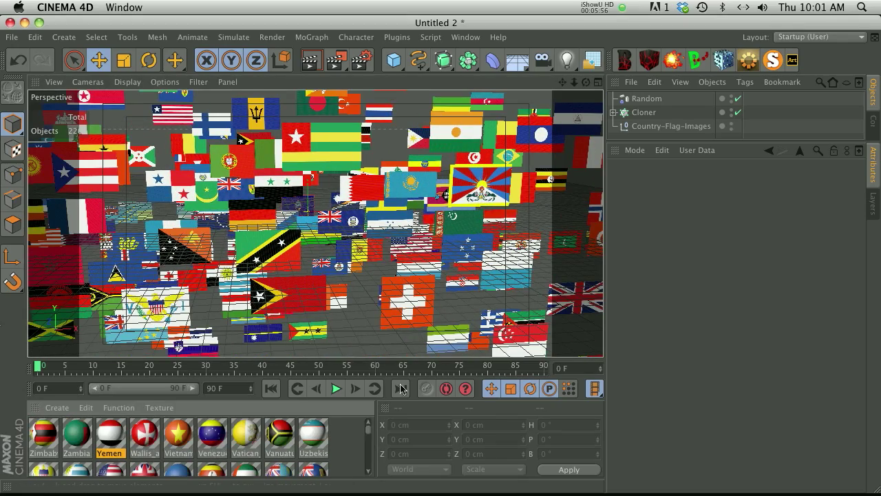
pyautogui.keyDown('alt'); pyautogui.moveTo(299, 207); pyautogui.dragTo(341, 242); pyautogui.keyUp('alt')
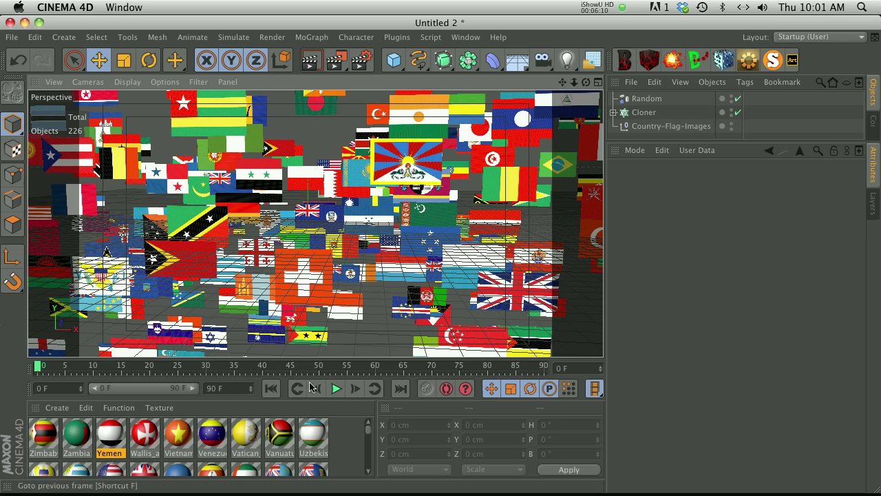
pyautogui.click(341, 439)
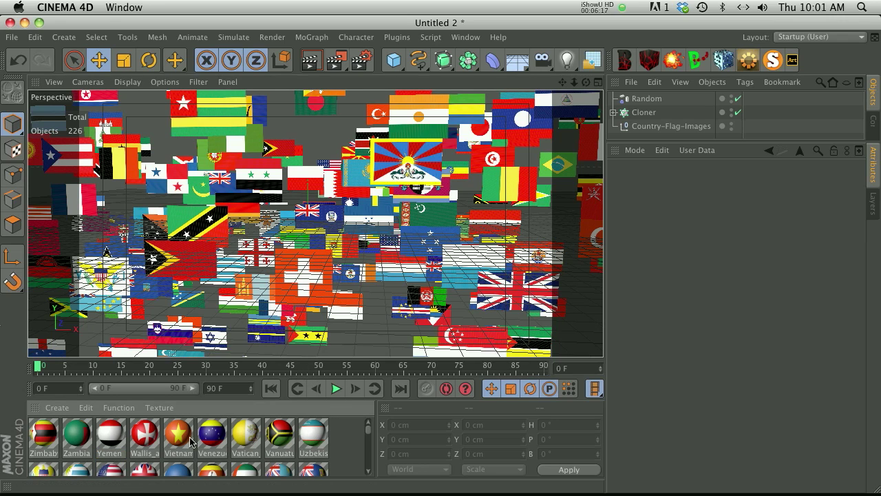
pyautogui.moveTo(352, 434); pyautogui.dragTo(3, 482)
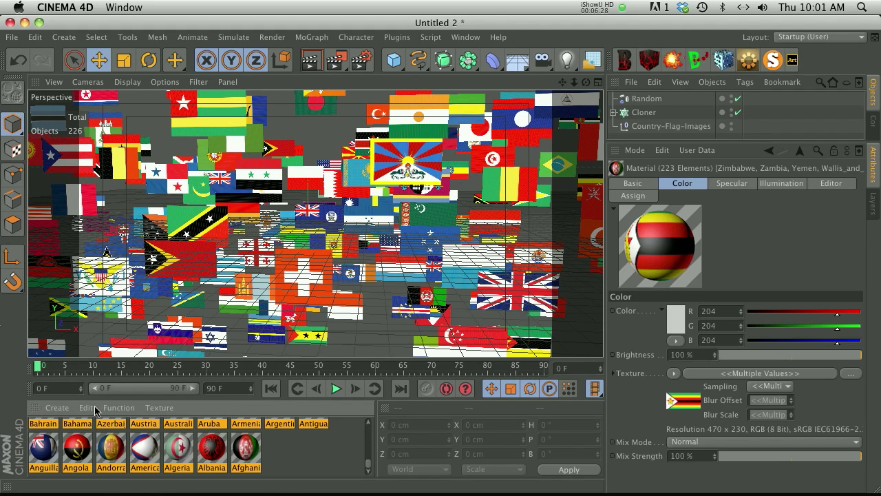
pyautogui.click(92, 411)
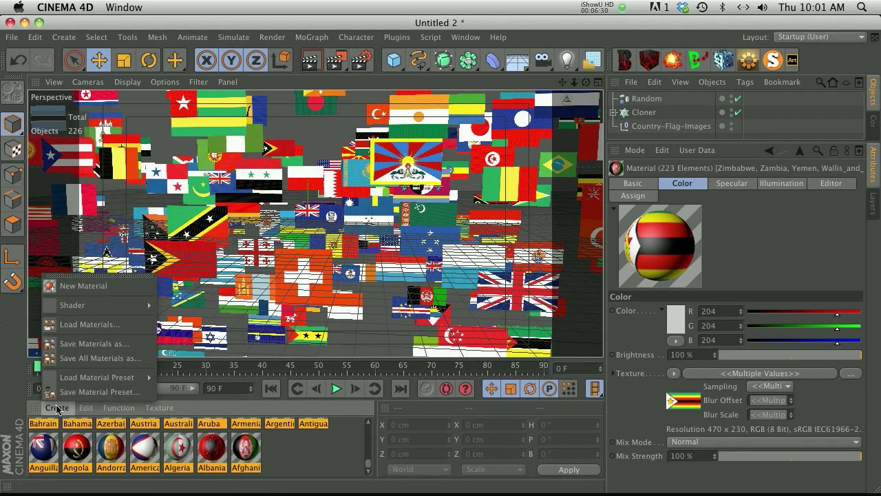
pyautogui.click(82, 412)
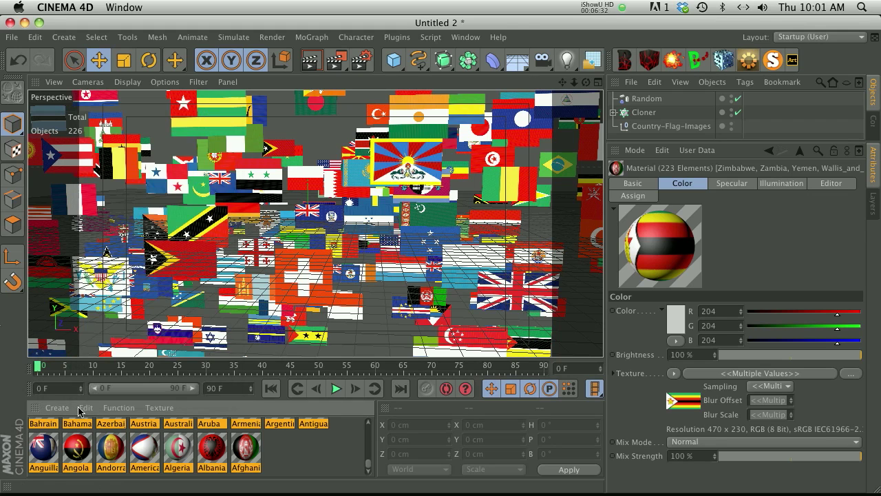
pyautogui.rightClick(120, 454)
pyautogui.click(364, 439)
# - Enable Reflection on all selected flag materials, using a Fresnel texture and 44% brightness
pyautogui.moveTo(659, 147)
pyautogui.mouseDown()
pyautogui.moveTo(659, 175)
pyautogui.moveTo(659, 163)
pyautogui.mouseUp()
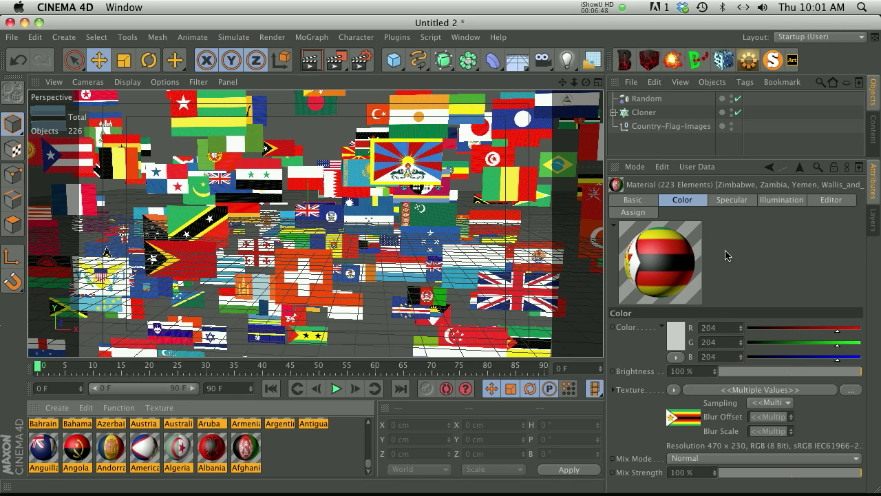
pyautogui.click(627, 201)
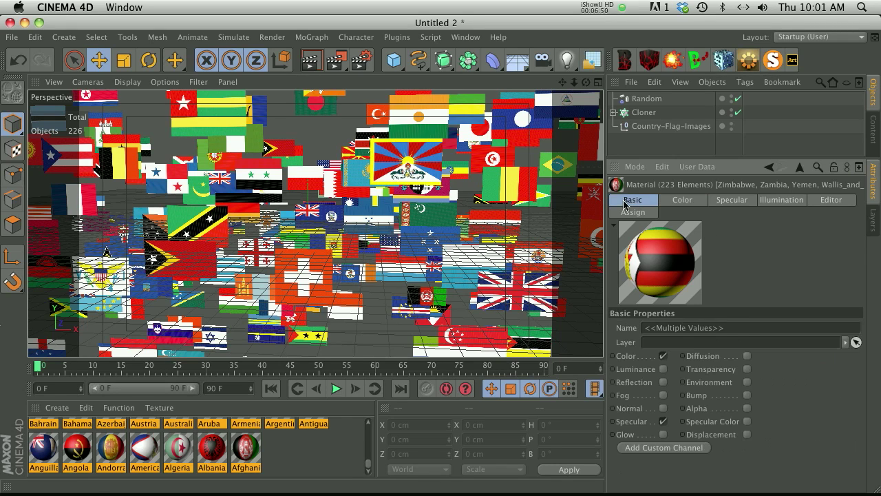
pyautogui.click(662, 383)
pyautogui.click(730, 200)
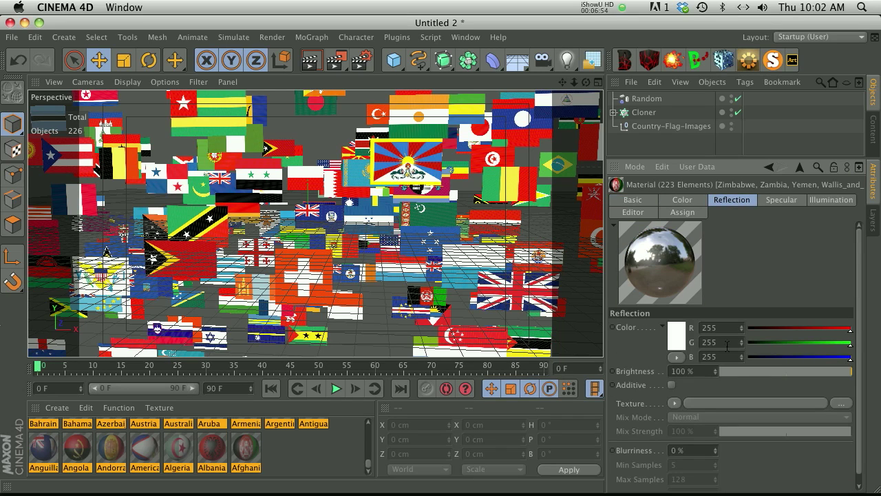
pyautogui.click(675, 403)
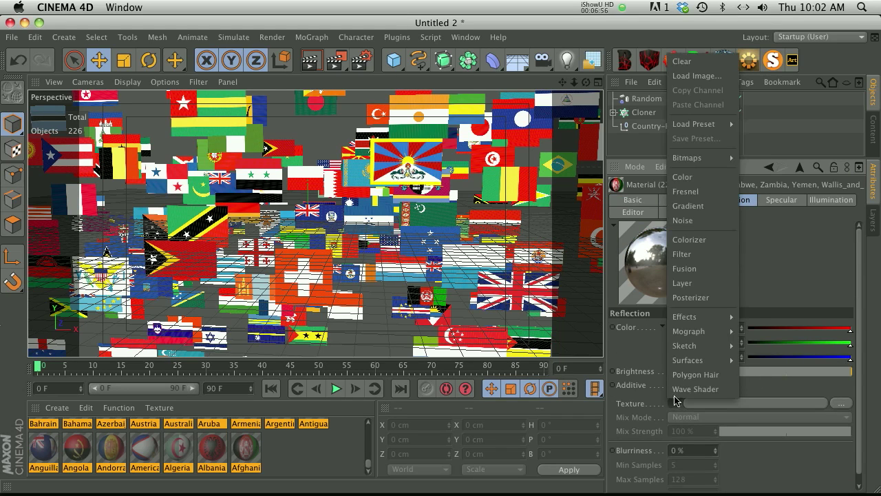
pyautogui.click(688, 206)
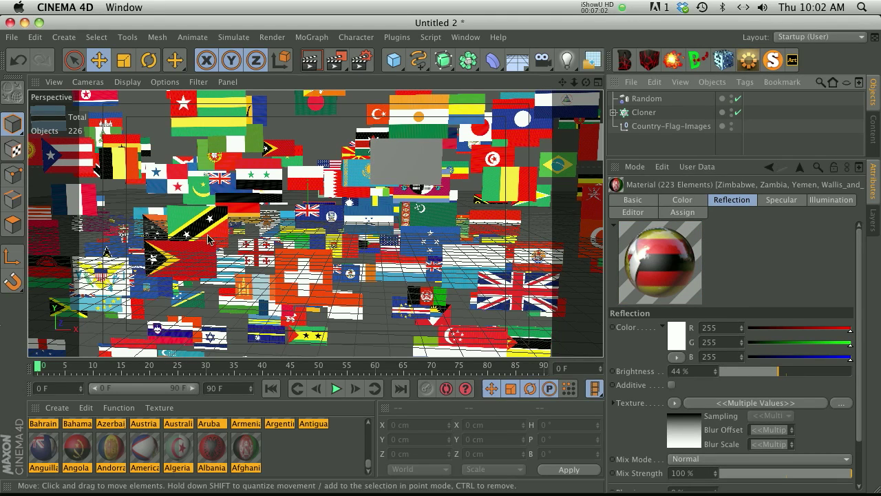
# - Deselect the materials and open the Uzbekistan material in the Material Editor to examine its Reflection channel
pyautogui.click(351, 446)
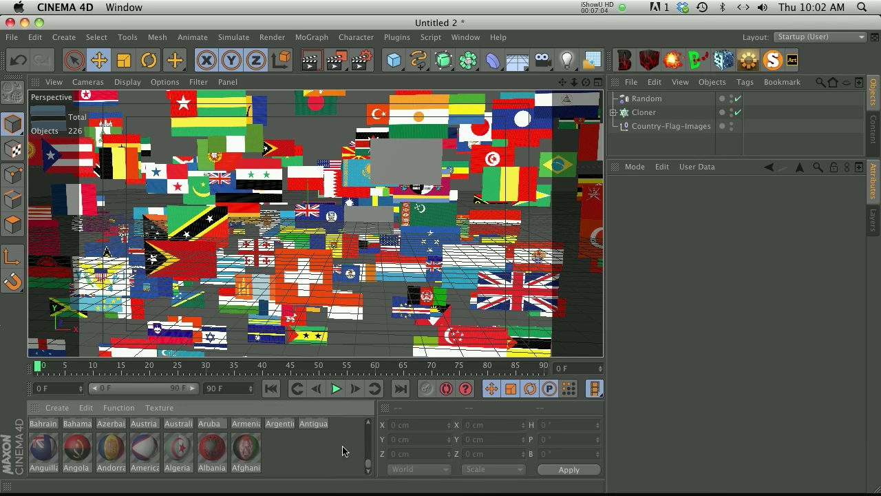
pyautogui.scroll(10, 369, 465)
pyautogui.doubleClick(336, 441)
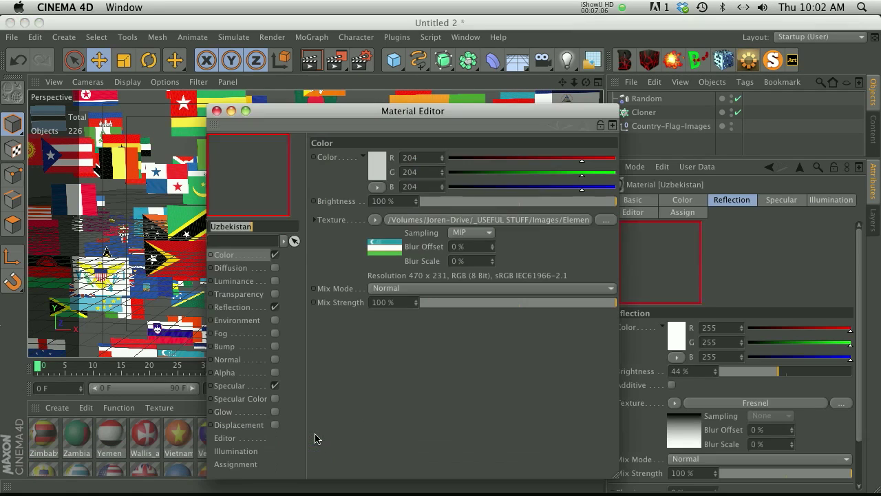
pyautogui.click(238, 307)
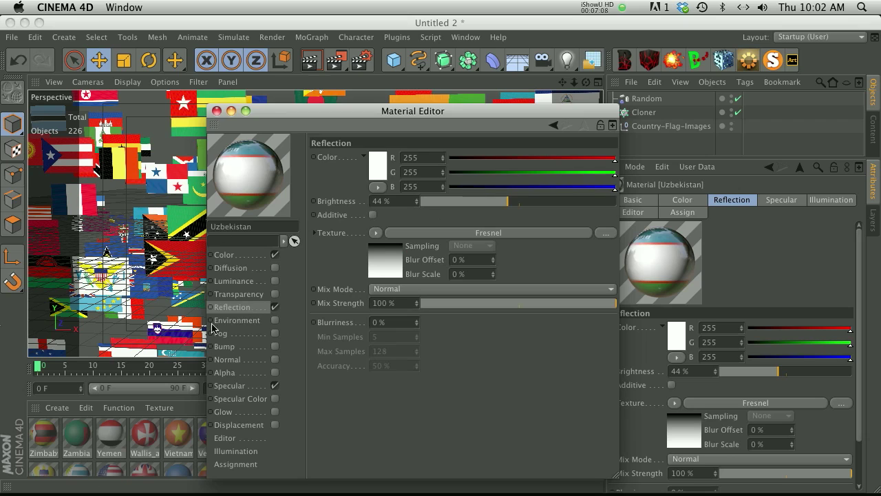
# - Select the Vietnam material and close the Material Editor
pyautogui.click(192, 426)
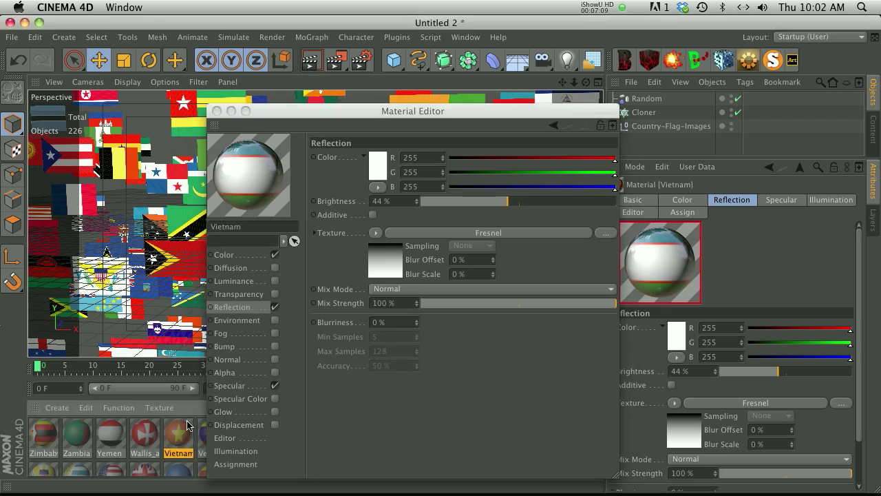
pyautogui.click(216, 111)
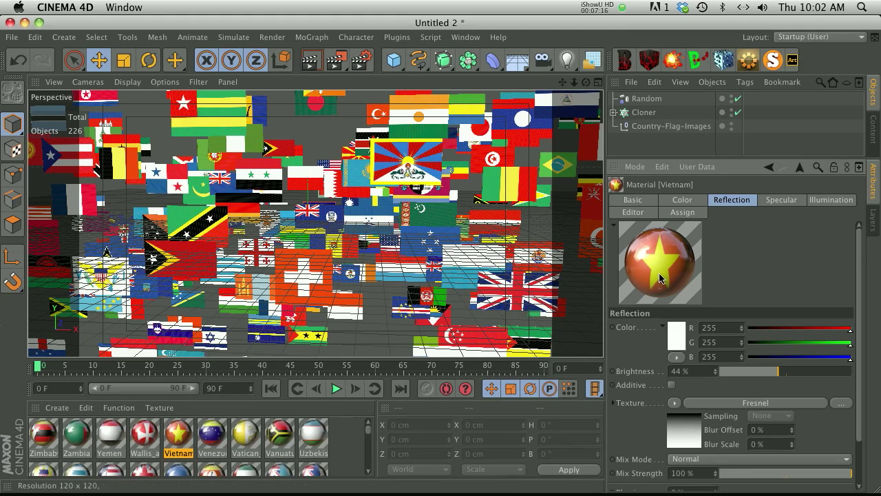
pyautogui.moveTo(586, 82); pyautogui.dragTo(392, 289)
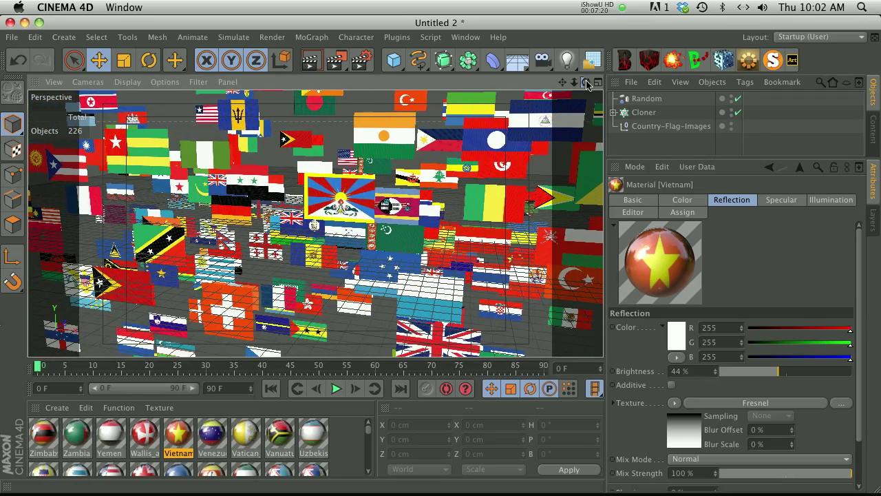
# - Open the Image2Plane dialog to review its options and close it again
pyautogui.click(592, 65)
pyautogui.moveTo(523, 155); pyautogui.dragTo(385, 140)
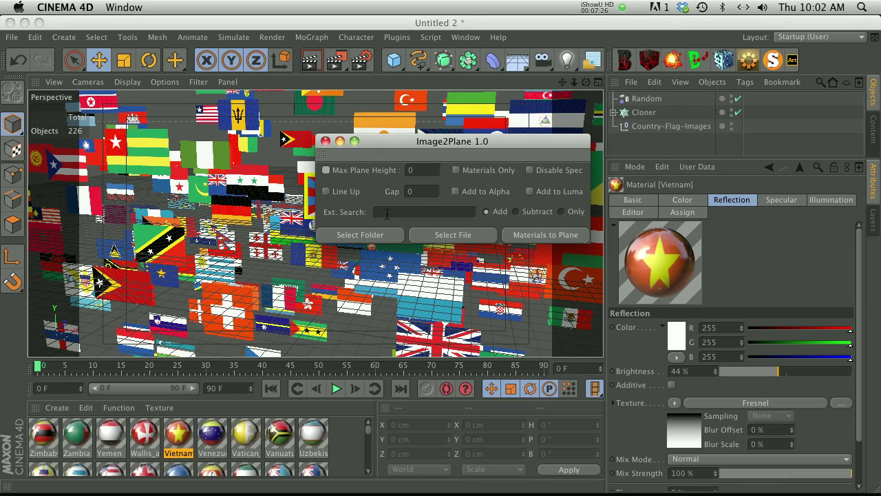
pyautogui.click(326, 143)
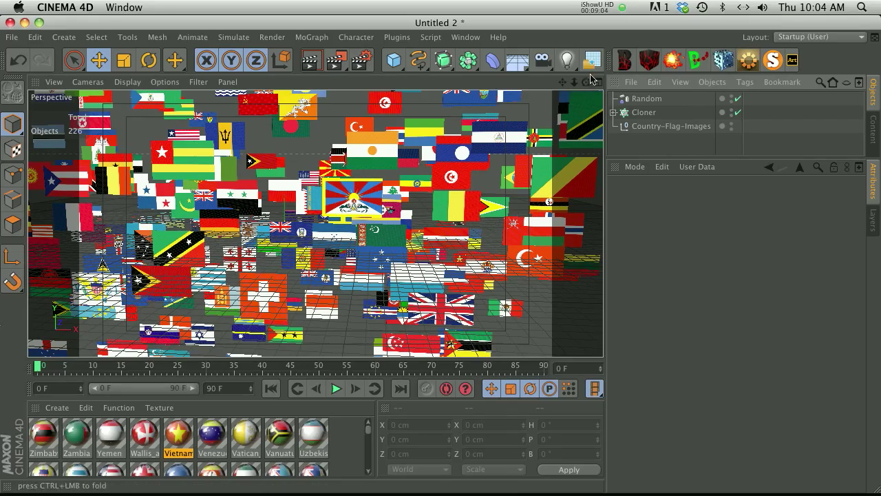
pyautogui.moveTo(575, 82); pyautogui.dragTo(440, 254)
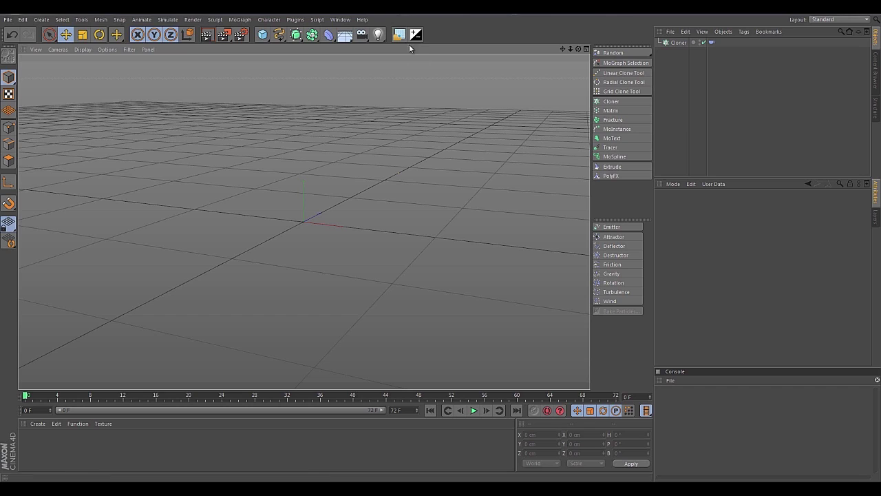
# - Use Image2Plane to load every image from the "300 images" folder as textured planes
pyautogui.click(397, 36)
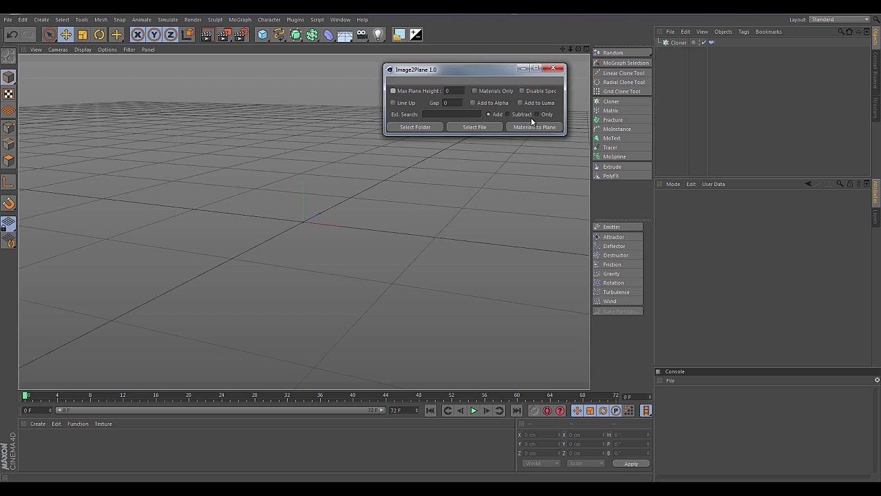
pyautogui.click(421, 127)
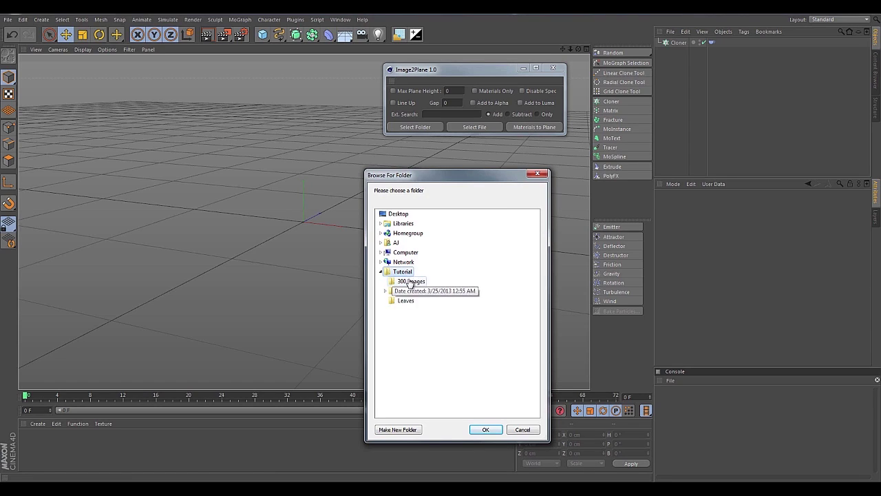
pyautogui.click(411, 282)
pyautogui.click(491, 428)
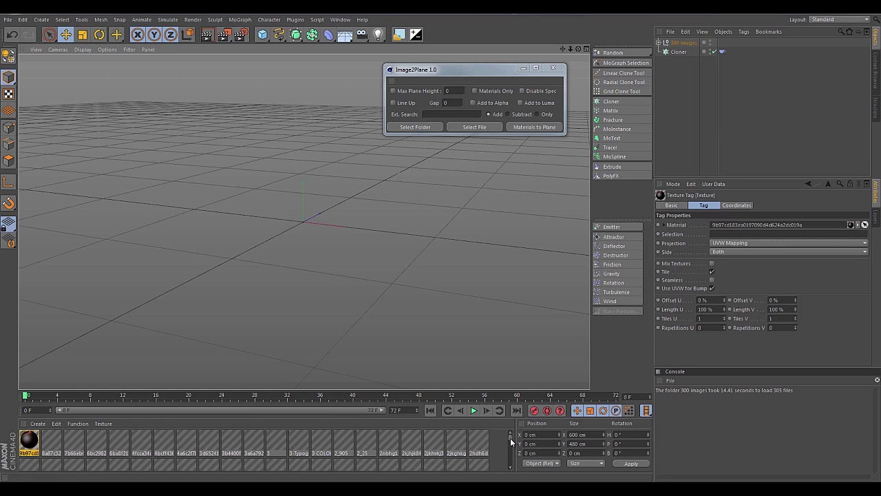
# - Examine the imported materials and the individual planes inside the "300 images" group, including their width and height
pyautogui.moveTo(510, 437)
pyautogui.mouseDown()
pyautogui.moveTo(510, 453)
pyautogui.moveTo(513, 442)
pyautogui.moveTo(503, 439)
pyautogui.moveTo(511, 443)
pyautogui.mouseUp()
pyautogui.click(499, 451)
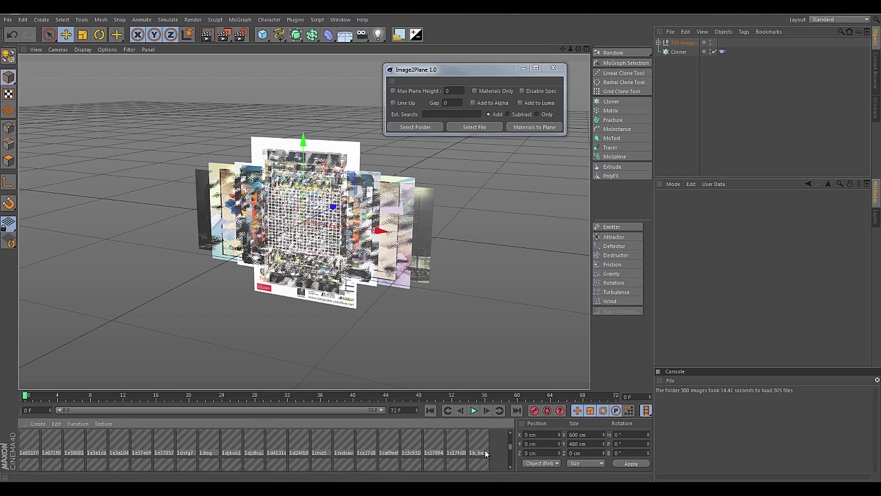
pyautogui.click(665, 43)
pyautogui.click(710, 116)
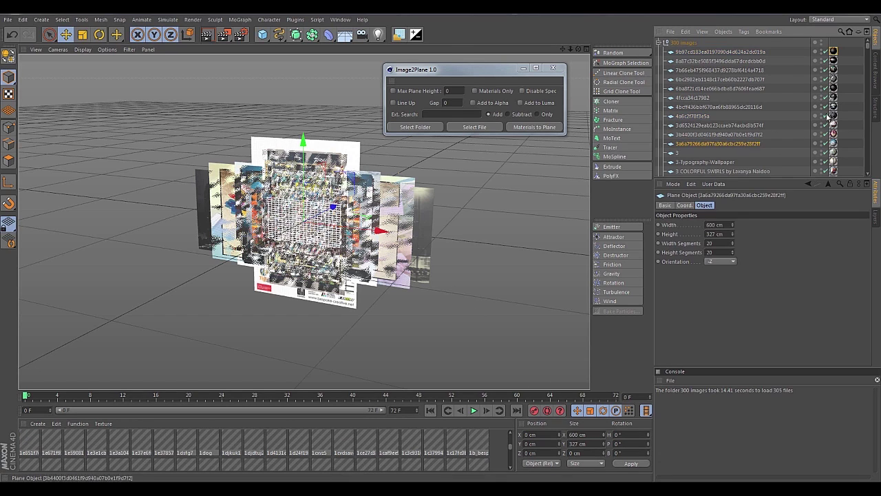
pyautogui.scroll(-5, 698, 105)
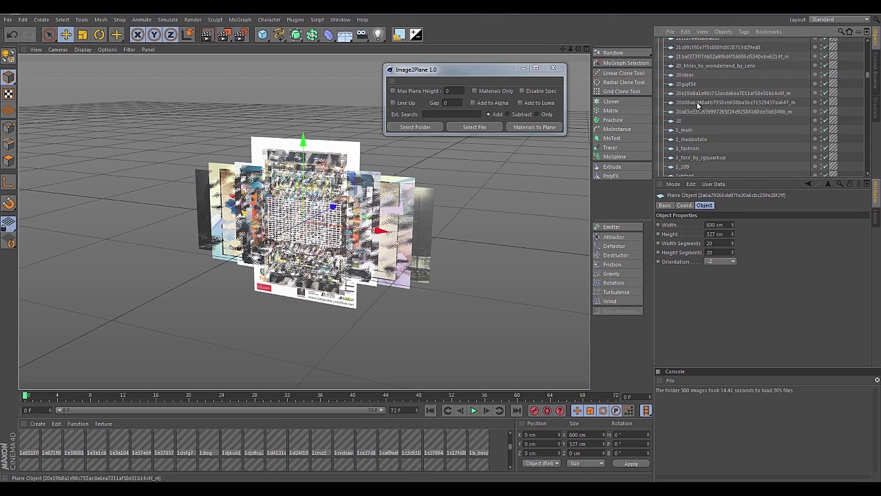
pyautogui.click(698, 103)
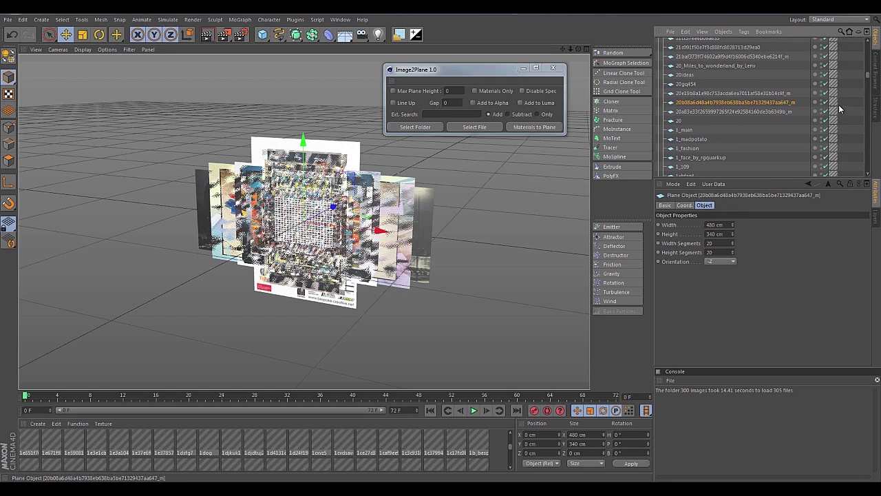
pyautogui.moveTo(868, 74); pyautogui.dragTo(871, 40)
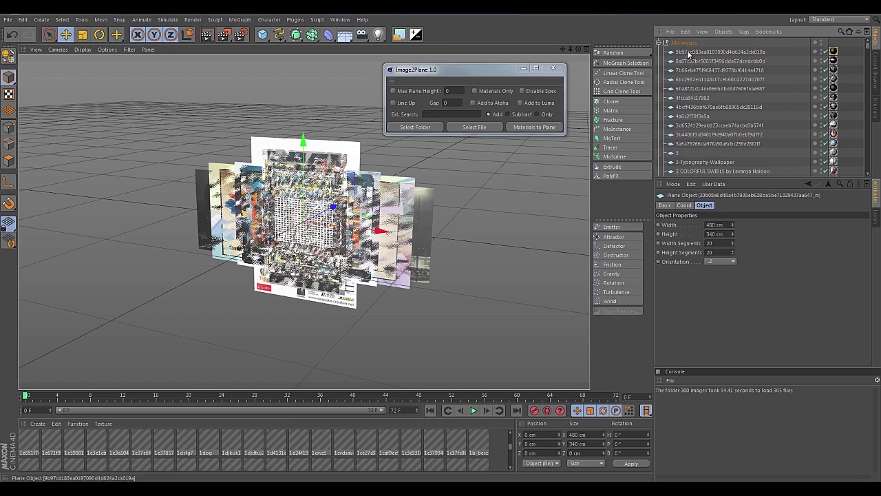
pyautogui.click(659, 43)
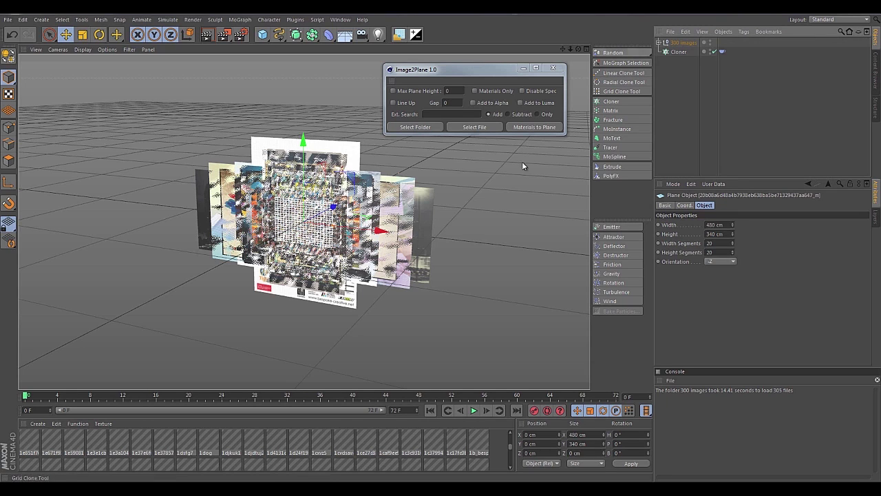
# - Delete the "300 images" group with all its planes from the scene
pyautogui.keyDown('alt'); pyautogui.moveTo(488, 198); pyautogui.dragTo(421, 210, button='middle'); pyautogui.keyUp('alt')
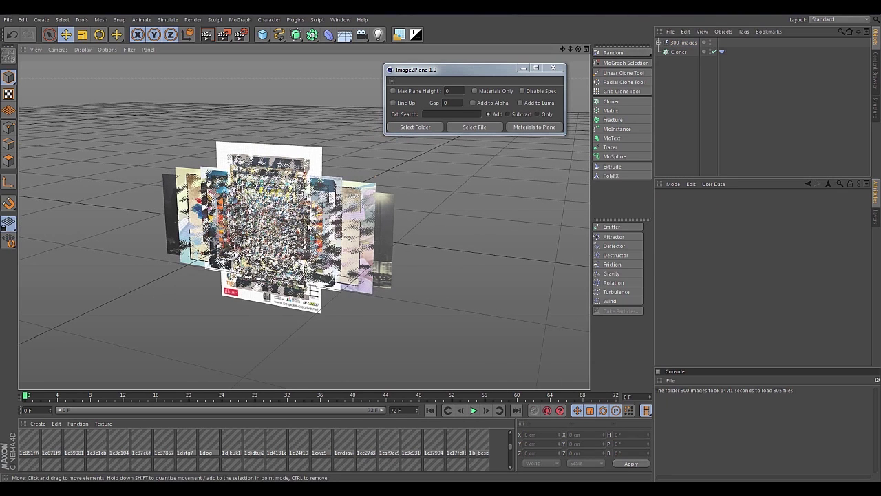
pyautogui.click(307, 228)
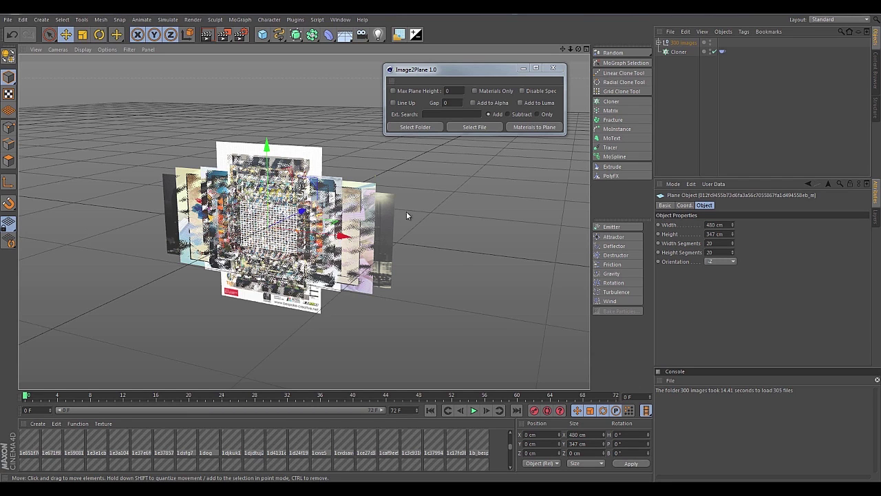
pyautogui.keyDown('alt'); pyautogui.moveTo(391, 234); pyautogui.dragTo(334, 227); pyautogui.keyUp('alt')
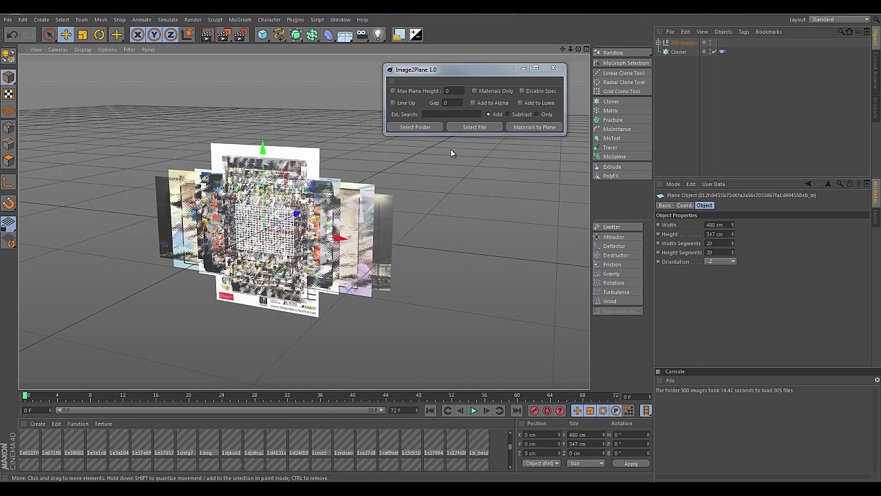
pyautogui.click(682, 44)
pyautogui.press('Delete')
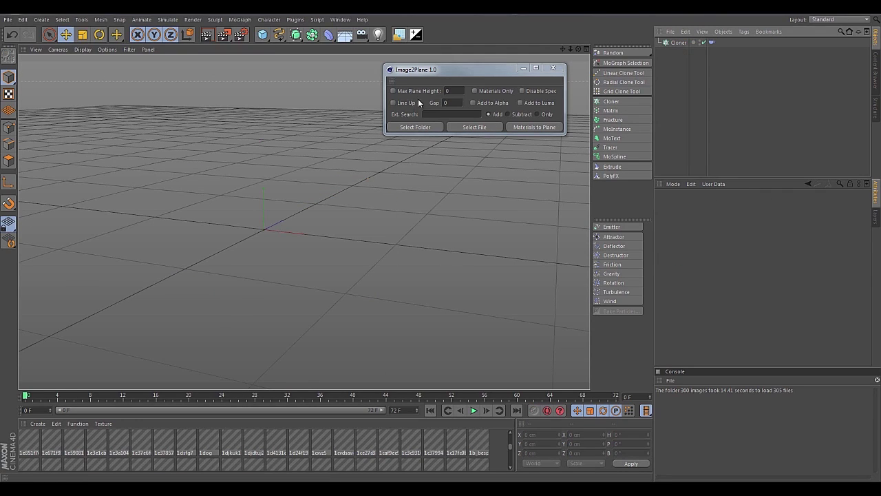
# - In Image2Plane, enable Max Plane Height at 500 and Line Up with a gap of 50
pyautogui.click(407, 93)
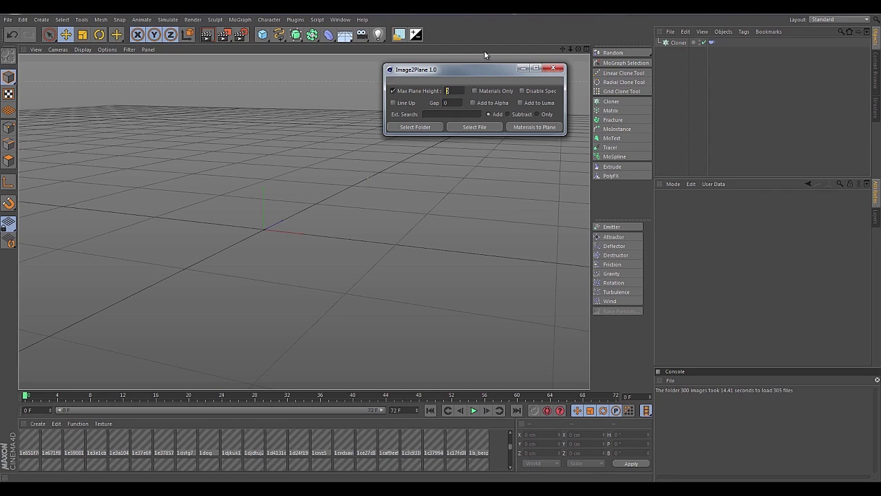
pyautogui.write('500')
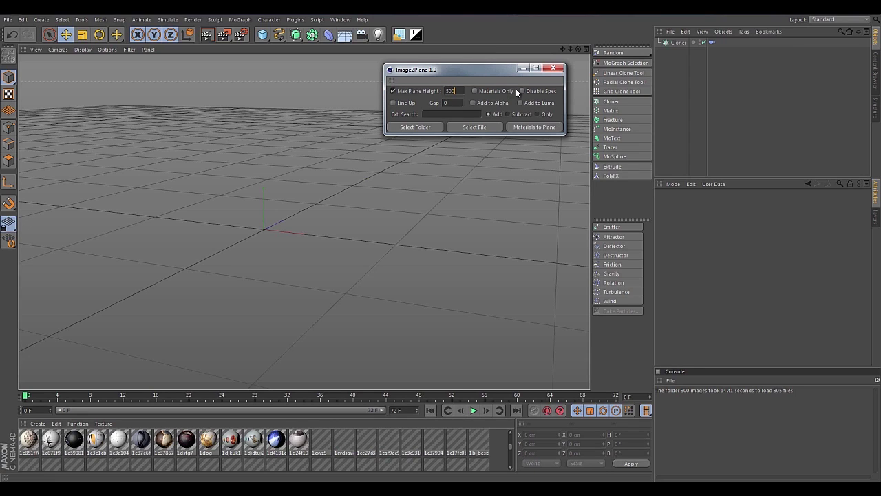
pyautogui.click(404, 102)
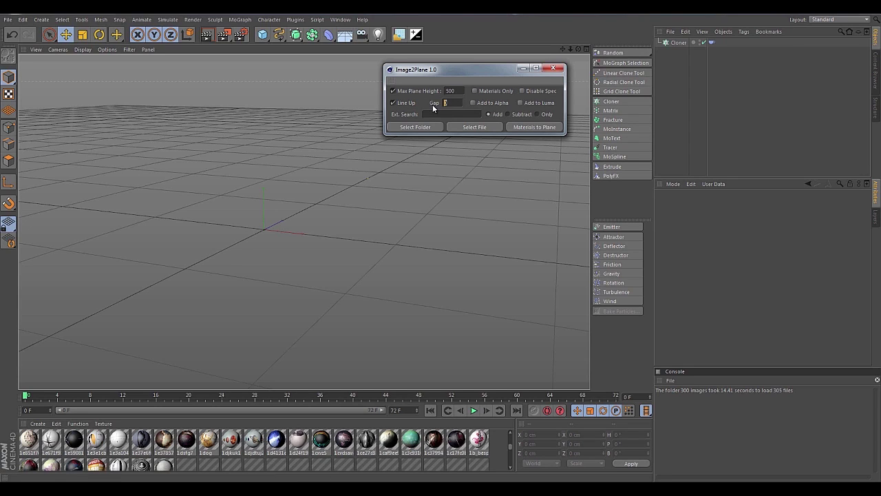
pyautogui.write('50')
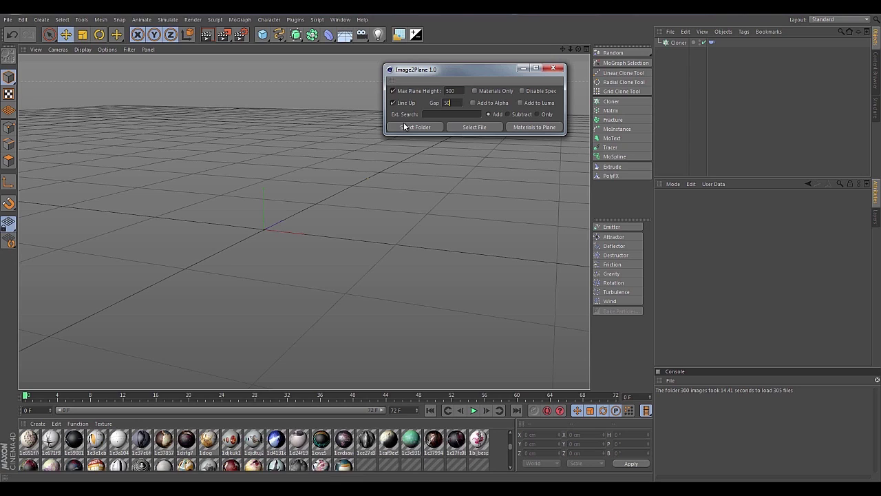
# - Select all the image materials and convert them to planes with Materials to Plane
pyautogui.click(345, 448)
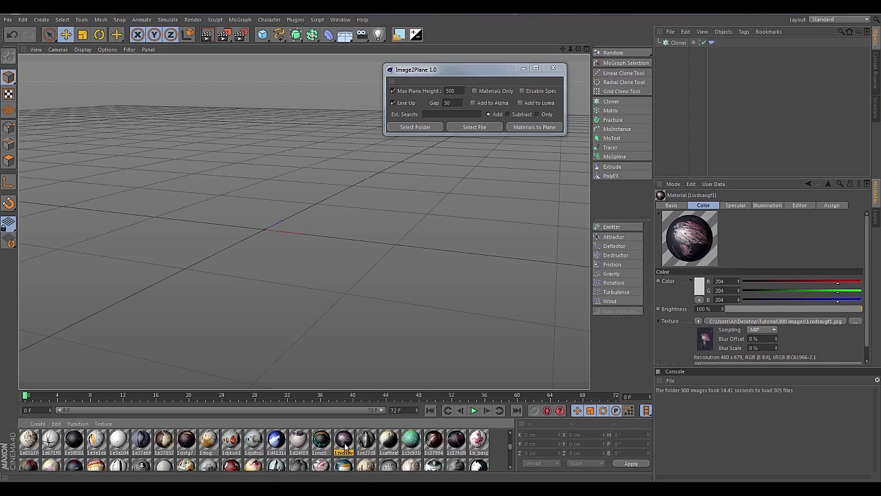
pyautogui.hotkey('ctrl', 'a')
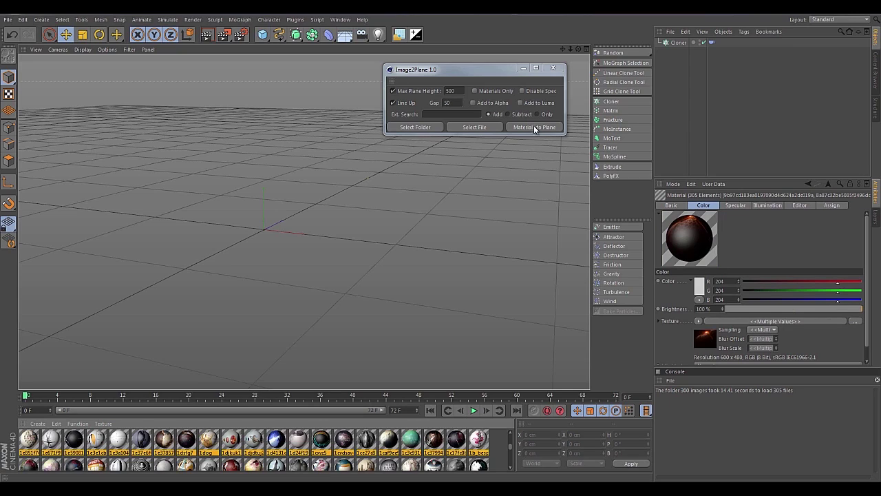
pyautogui.click(534, 127)
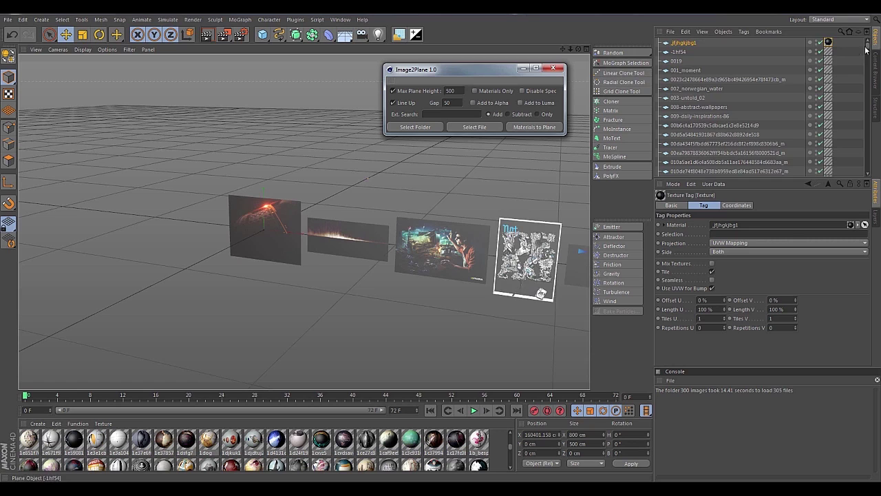
# - Examine the lined-up row of image planes along its whole length for spacing and height
pyautogui.moveTo(869, 47)
pyautogui.mouseDown()
pyautogui.moveTo(869, 172)
pyautogui.moveTo(875, 39)
pyautogui.mouseUp()
pyautogui.keyDown('alt'); pyautogui.moveTo(262, 239); pyautogui.dragTo(466, 219); pyautogui.keyUp('alt')
pyautogui.keyDown('alt'); pyautogui.moveTo(406, 205); pyautogui.dragTo(340, 223, button='middle'); pyautogui.keyUp('alt')
pyautogui.keyDown('alt'); pyautogui.moveTo(375, 214); pyautogui.dragTo(503, 181, button='right'); pyautogui.keyUp('alt')
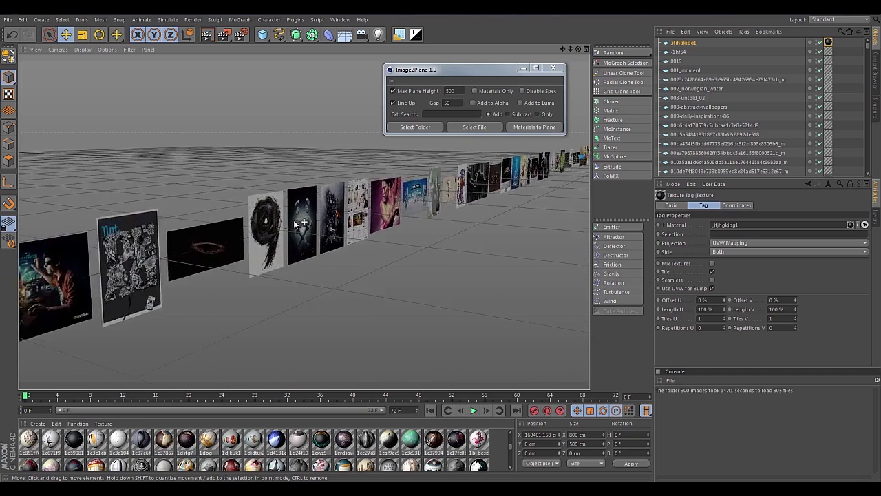
pyautogui.keyDown('alt'); pyautogui.moveTo(544, 168); pyautogui.dragTo(449, 189, button='middle'); pyautogui.keyUp('alt')
pyautogui.keyDown('alt'); pyautogui.moveTo(448, 190); pyautogui.dragTo(70, 338); pyautogui.keyUp('alt')
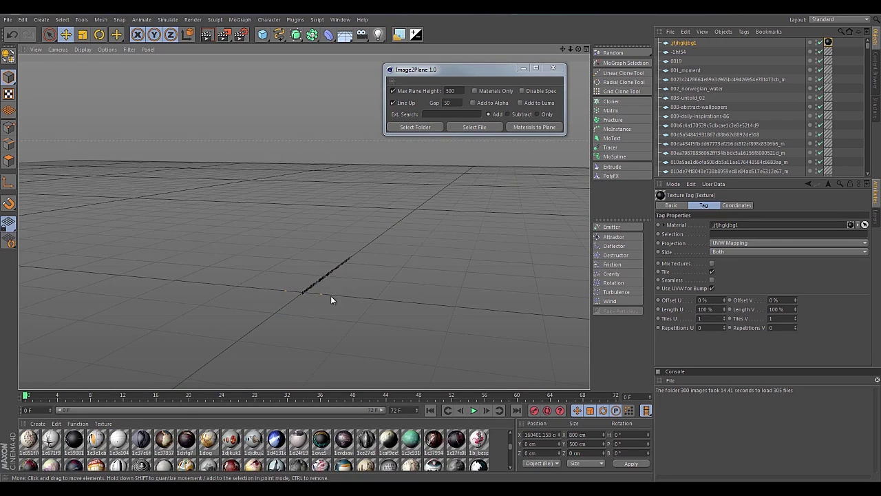
pyautogui.keyDown('alt'); pyautogui.moveTo(330, 300); pyautogui.dragTo(252, 253); pyautogui.keyUp('alt')
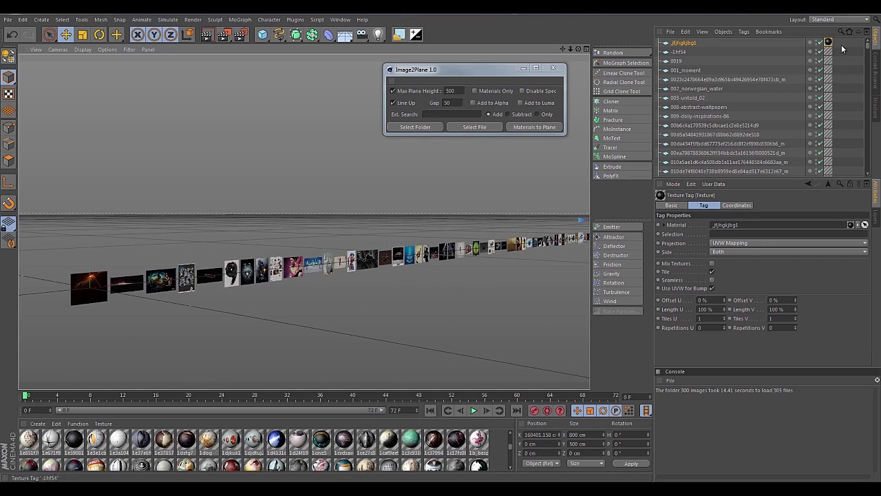
# - Make all the image planes children of the Cloner, then deselect them and view the cloned image grid
pyautogui.click(685, 44)
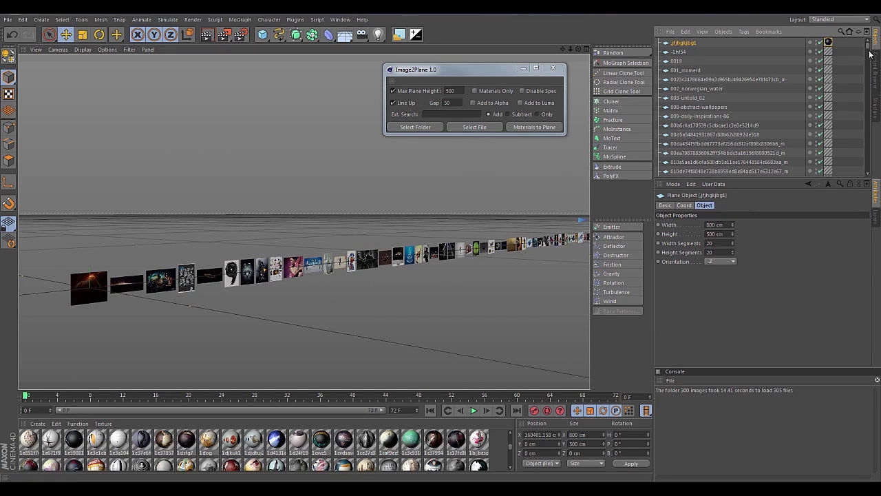
pyautogui.moveTo(869, 47); pyautogui.dragTo(873, 178)
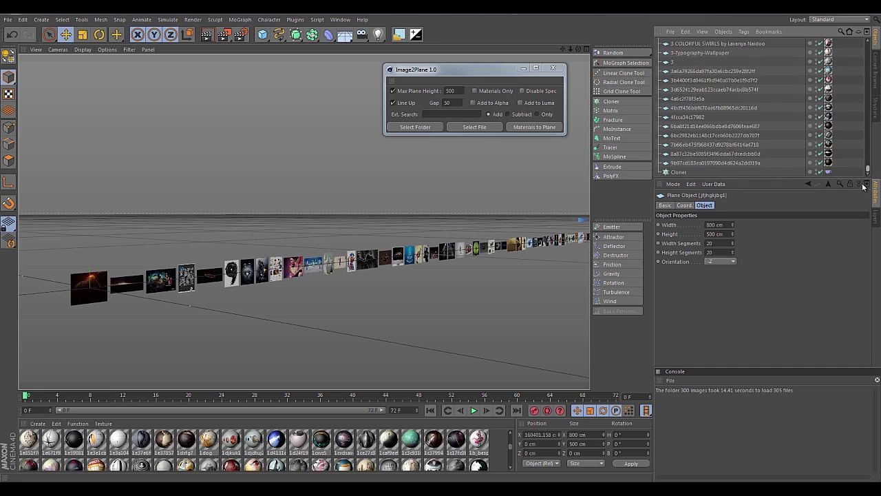
pyautogui.keyDown('shift'); pyautogui.click(688, 163); pyautogui.keyUp('shift')
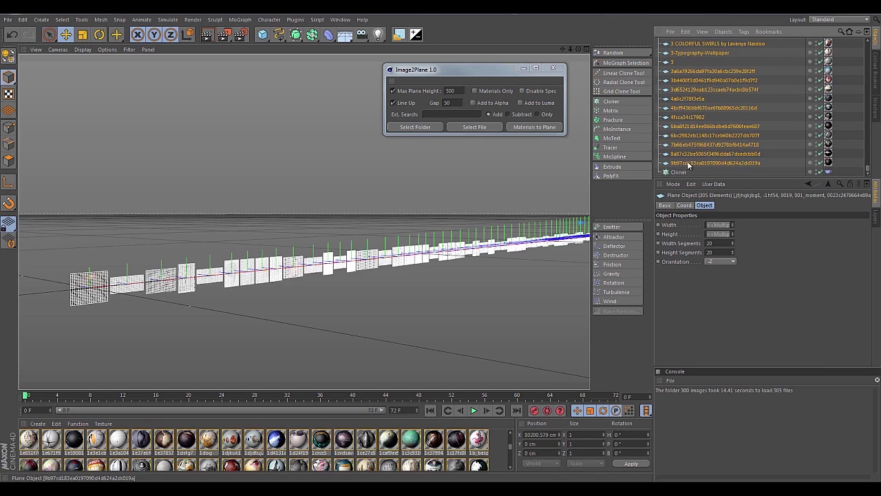
pyautogui.moveTo(681, 170); pyautogui.dragTo(678, 172)
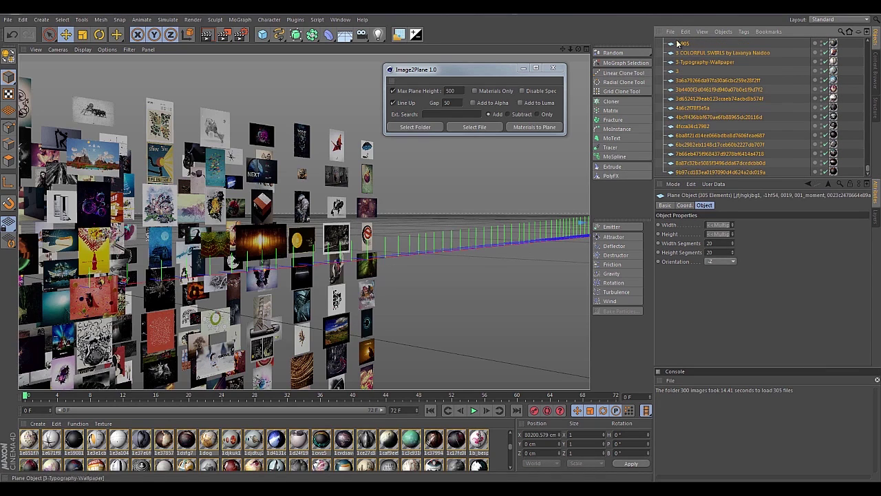
pyautogui.click(414, 291)
pyautogui.keyDown('alt'); pyautogui.moveTo(390, 288); pyautogui.dragTo(302, 286); pyautogui.keyUp('alt')
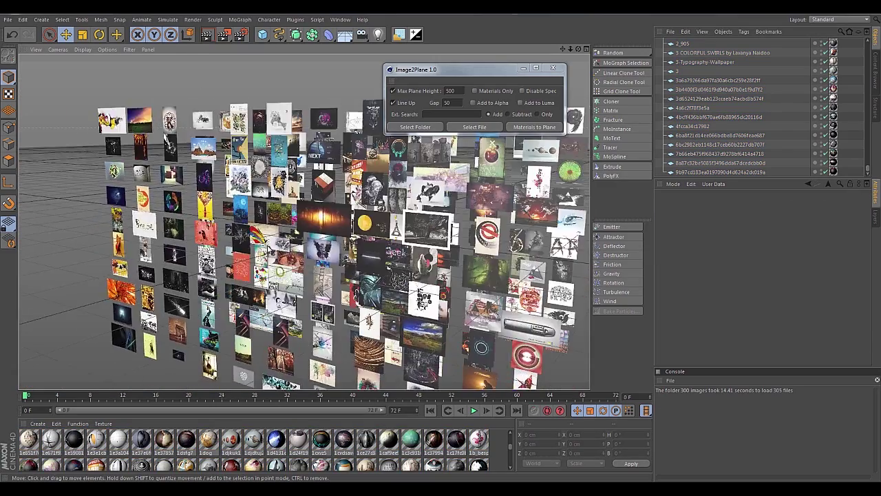
pyautogui.keyDown('alt'); pyautogui.moveTo(302, 285); pyautogui.dragTo(227, 261, button='right'); pyautogui.keyUp('alt')
pyautogui.keyDown('alt'); pyautogui.moveTo(227, 262); pyautogui.dragTo(302, 233); pyautogui.keyUp('alt')
pyautogui.keyDown('alt'); pyautogui.moveTo(271, 238); pyautogui.dragTo(294, 236, button='middle'); pyautogui.keyUp('alt')
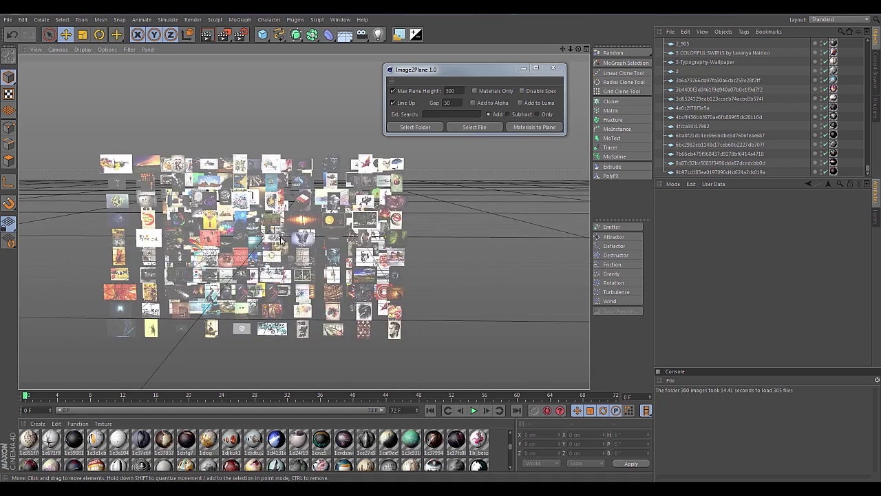
# - Collapse the Cloner's hierarchy and try to change its grid array size along X directly in the object properties
pyautogui.moveTo(281, 238)
pyautogui.keyDown('alt'); pyautogui.mouseDown()
pyautogui.moveTo(265, 241)
pyautogui.moveTo(279, 236)
pyautogui.mouseUp(); pyautogui.keyUp('alt')
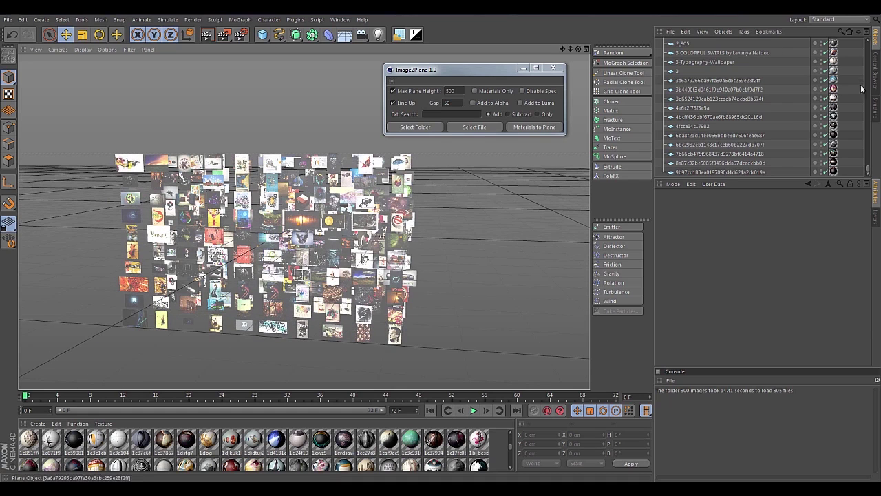
pyautogui.moveTo(869, 170); pyautogui.dragTo(869, 40)
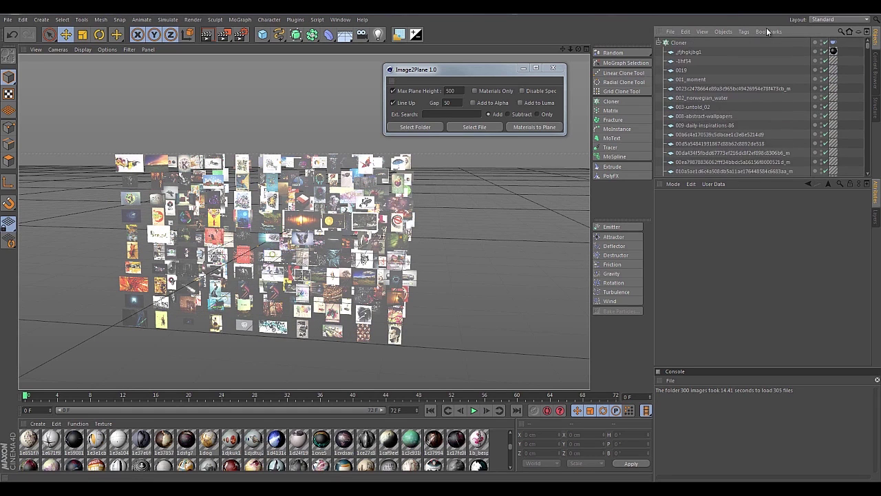
pyautogui.click(658, 42)
pyautogui.click(677, 42)
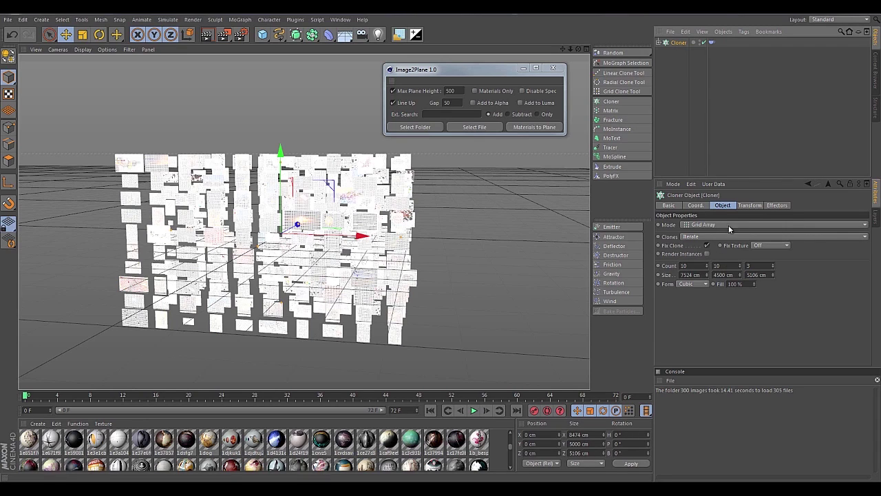
pyautogui.moveTo(707, 277); pyautogui.dragTo(718, 249)
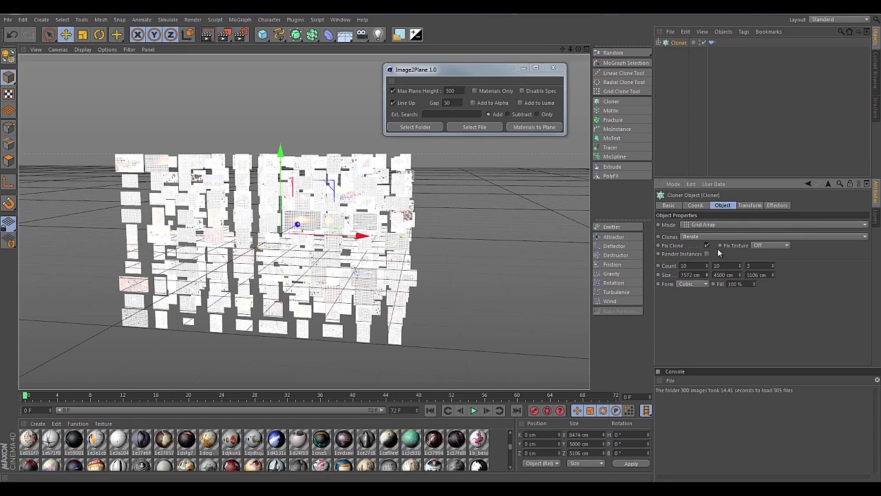
# - In the Cloner's Adaptive Cloner Script tag, set the Adaptive Object Size to 1226 cm in X and 520 cm in Y
pyautogui.click(711, 42)
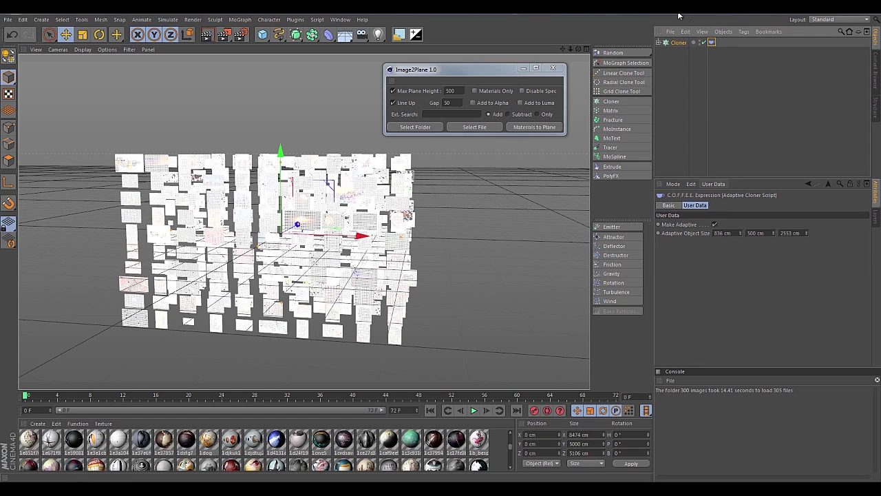
pyautogui.click(717, 52)
pyautogui.click(710, 43)
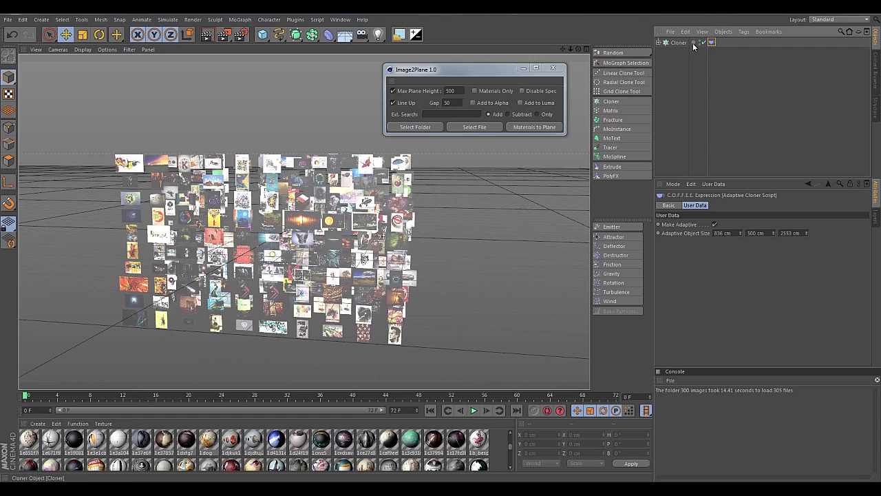
pyautogui.moveTo(740, 233)
pyautogui.mouseDown()
pyautogui.moveTo(751, 142)
pyautogui.moveTo(790, 140)
pyautogui.mouseUp()
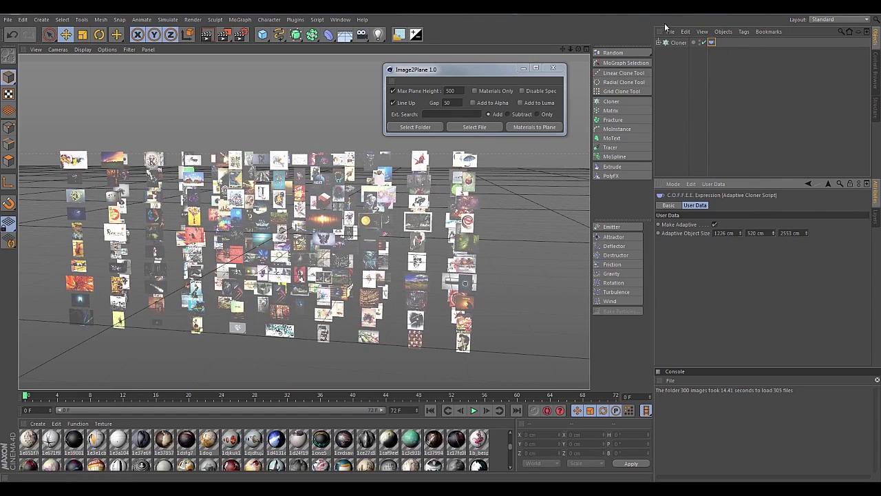
# - Set the Cloner's X count to 12, then show the settings of its adaptive script tag
pyautogui.click(674, 42)
pyautogui.moveTo(708, 267); pyautogui.dragTo(713, 266)
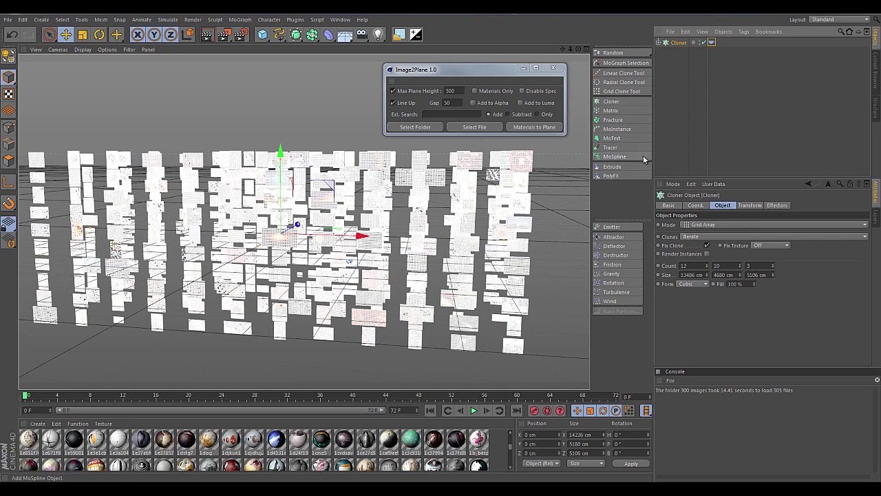
pyautogui.click(711, 42)
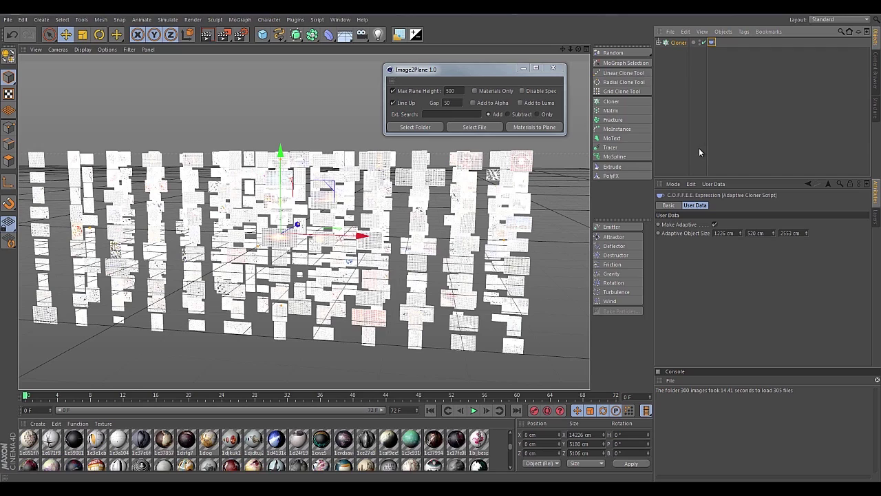
# - Add a Random effector to the Cloner with position offsets of 548 cm in X, 1490 cm in Y and 13340 cm in Z, and inspect the scattered images
pyautogui.click(679, 44)
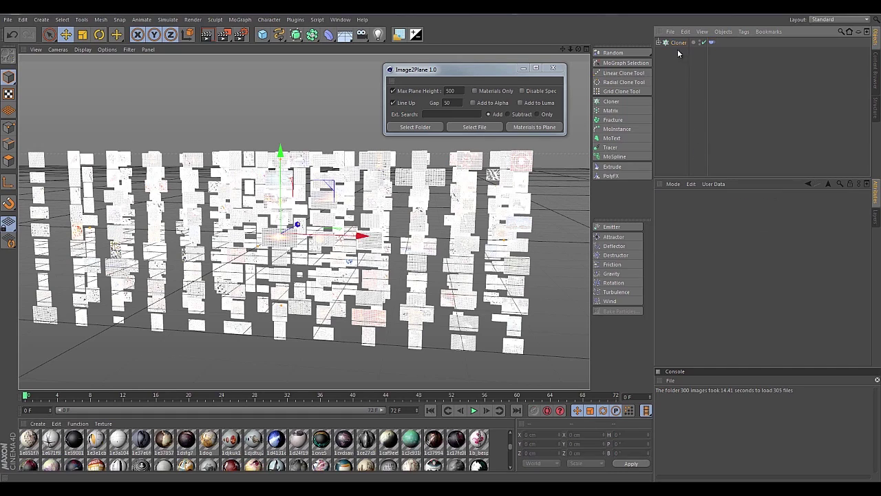
pyautogui.keyDown('alt'); pyautogui.moveTo(492, 193); pyautogui.dragTo(432, 205); pyautogui.keyUp('alt')
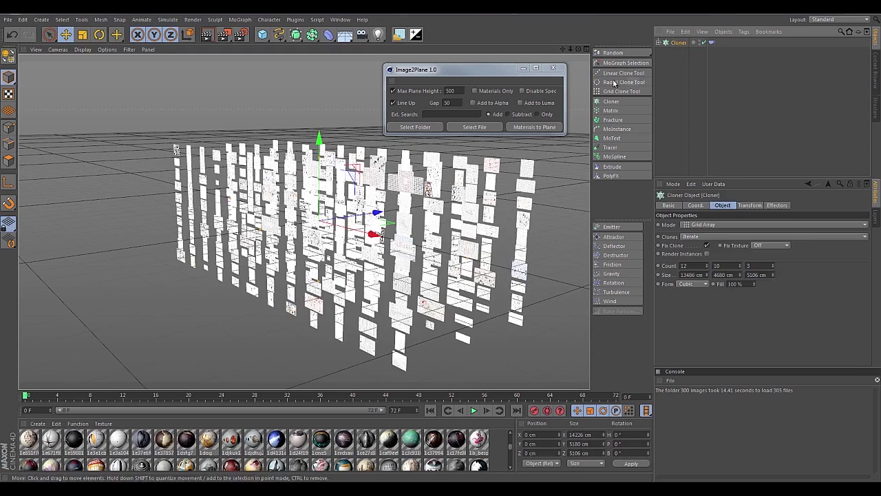
pyautogui.click(613, 53)
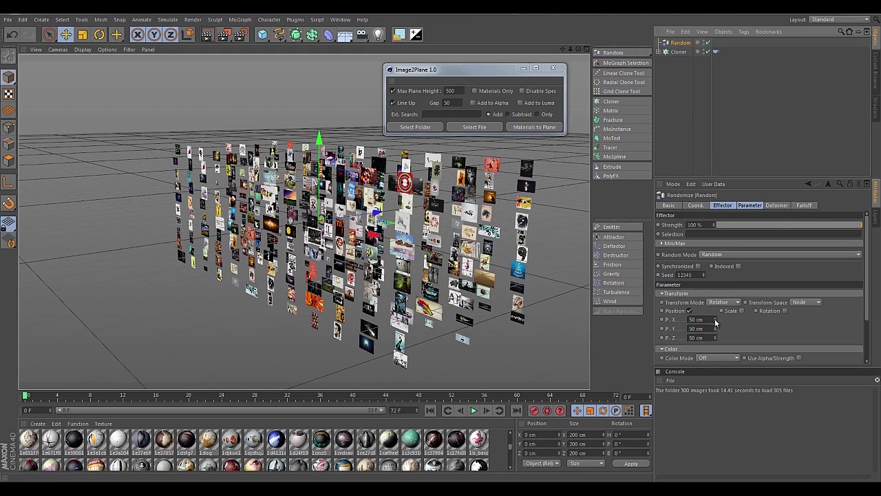
pyautogui.moveTo(714, 320); pyautogui.dragTo(715, 90)
pyautogui.moveTo(715, 329); pyautogui.dragTo(731, 36)
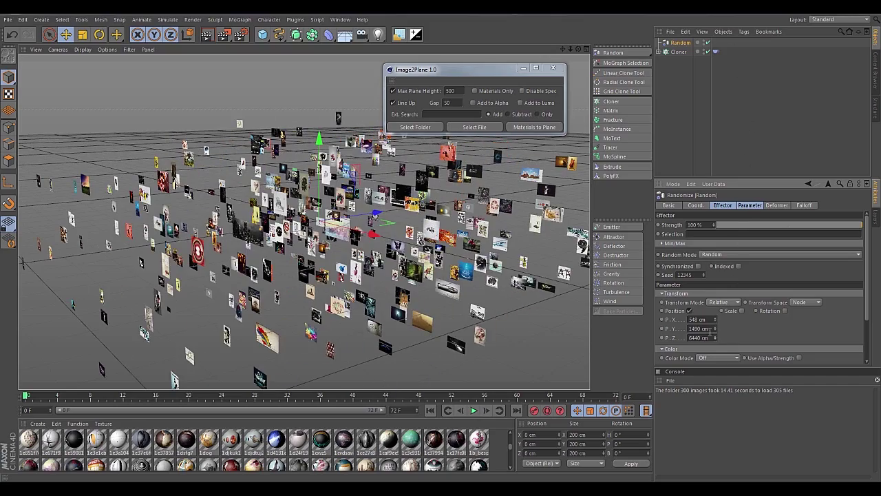
pyautogui.moveTo(716, 337); pyautogui.dragTo(636, 83)
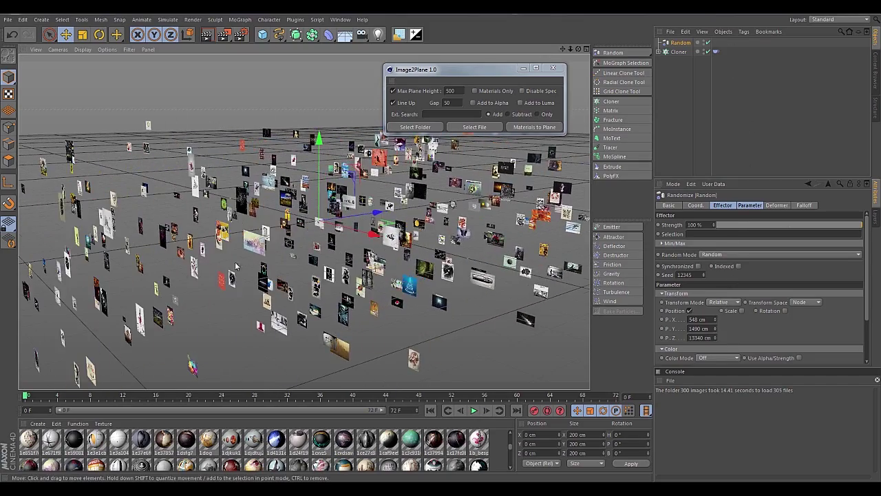
pyautogui.keyDown('alt'); pyautogui.moveTo(248, 240); pyautogui.dragTo(353, 205); pyautogui.keyUp('alt')
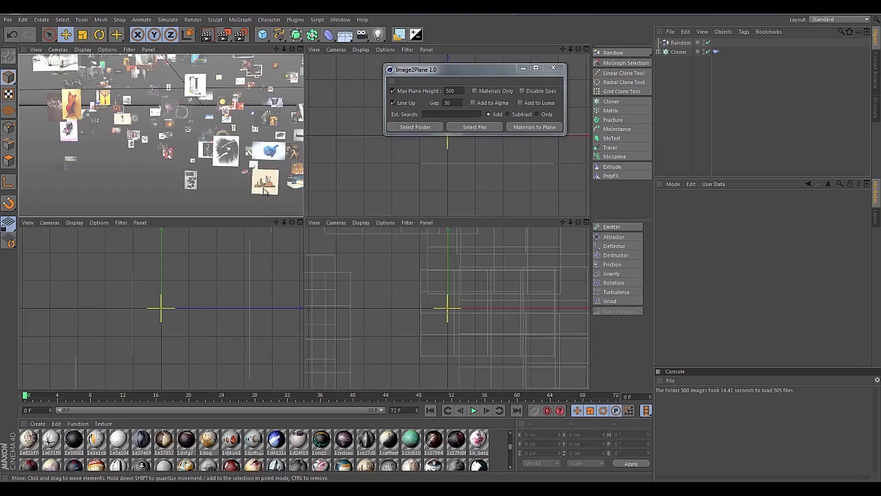
pyautogui.middleClick(268, 161)
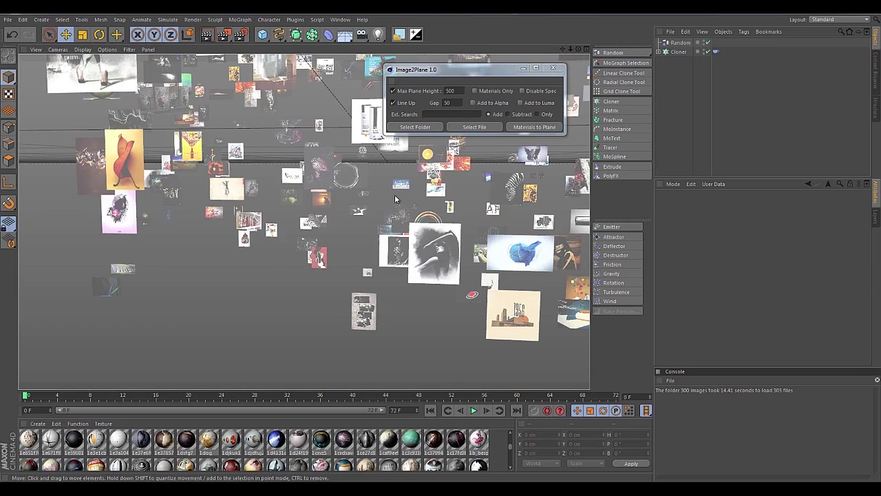
pyautogui.keyDown('alt'); pyautogui.moveTo(395, 199); pyautogui.dragTo(89, 307); pyautogui.keyUp('alt')
pyautogui.keyDown('alt'); pyautogui.moveTo(89, 307); pyautogui.dragTo(3, 352, button='right'); pyautogui.keyUp('alt')
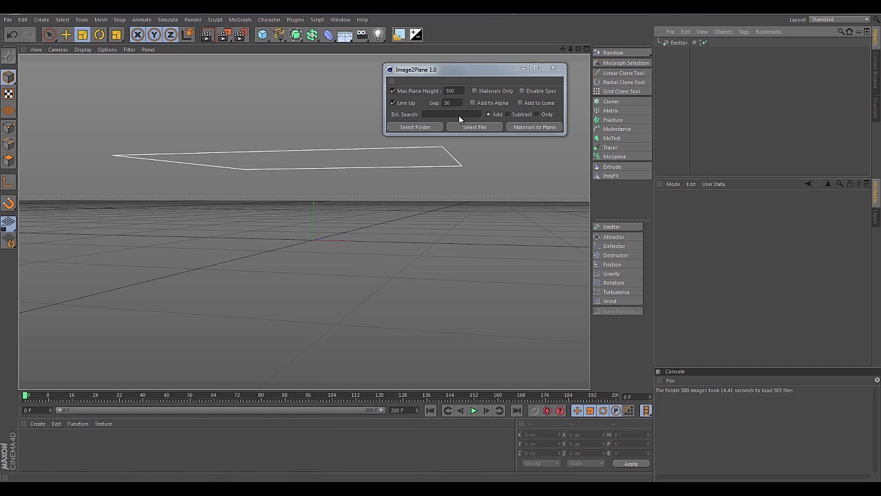
# - In Image2Plane, enable Max Plane Height at 500, Add to Alpha and Disable Spec, with Line Up turned off
pyautogui.click(678, 42)
pyautogui.click(668, 90)
pyautogui.moveTo(467, 73); pyautogui.dragTo(474, 64)
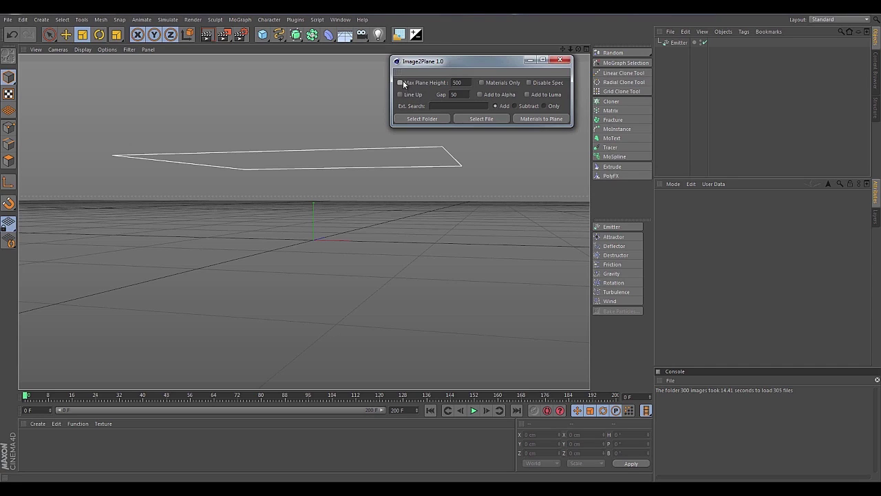
pyautogui.click(530, 82)
# - Load the Leaves folder inside the Tutorial folder as image planes with Image2Plane
pyautogui.click(429, 117)
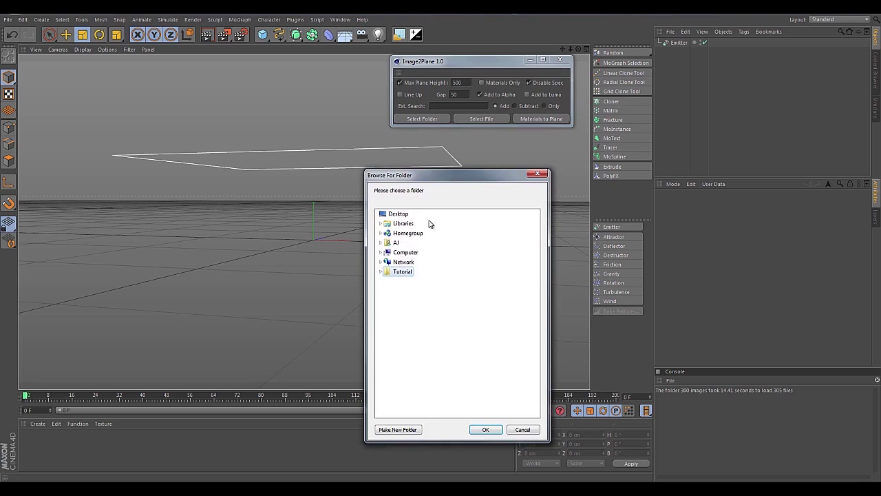
pyautogui.doubleClick(402, 272)
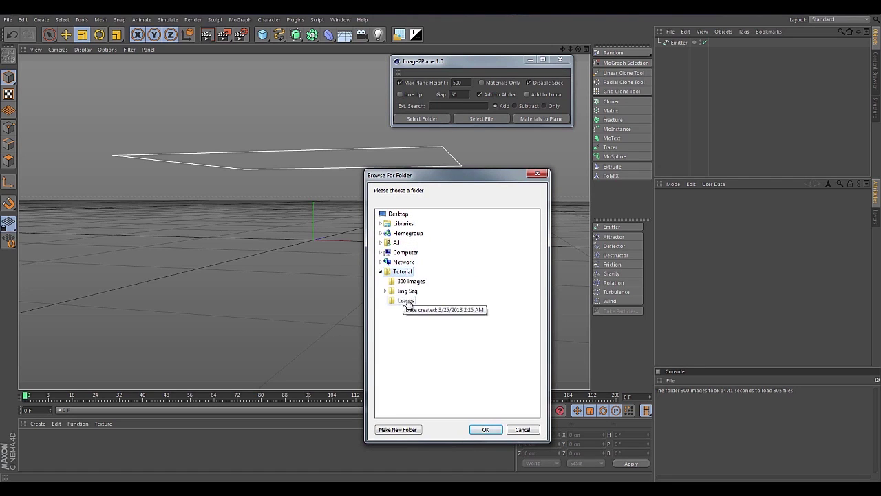
pyautogui.click(405, 301)
pyautogui.click(486, 429)
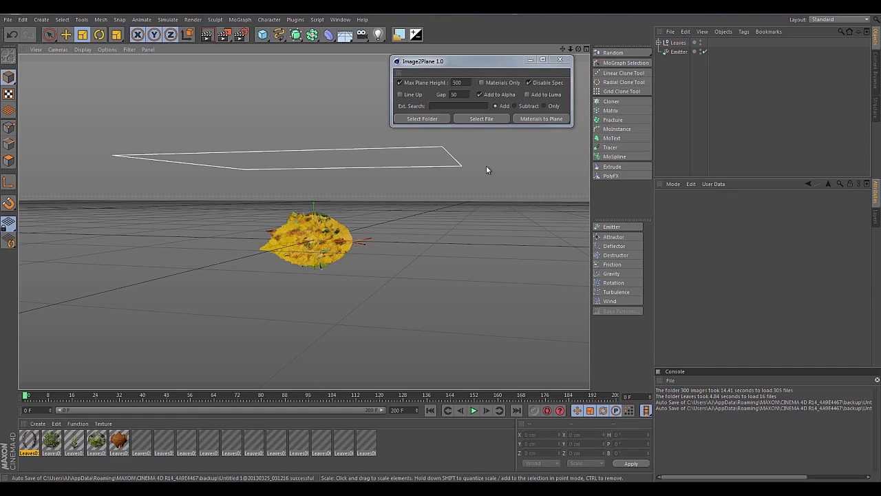
# - Make all the leaf planes from the Leaves null children of the Emitter and delete the empty null
pyautogui.click(658, 43)
pyautogui.click(658, 43)
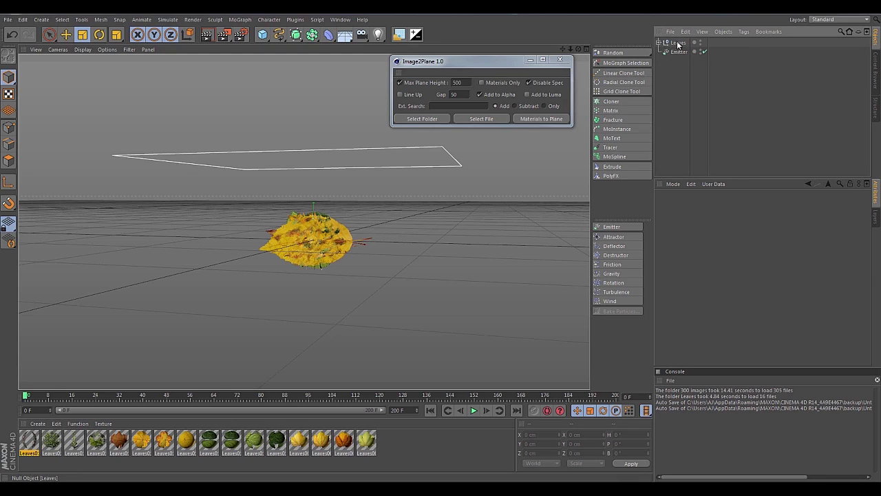
pyautogui.click(659, 43)
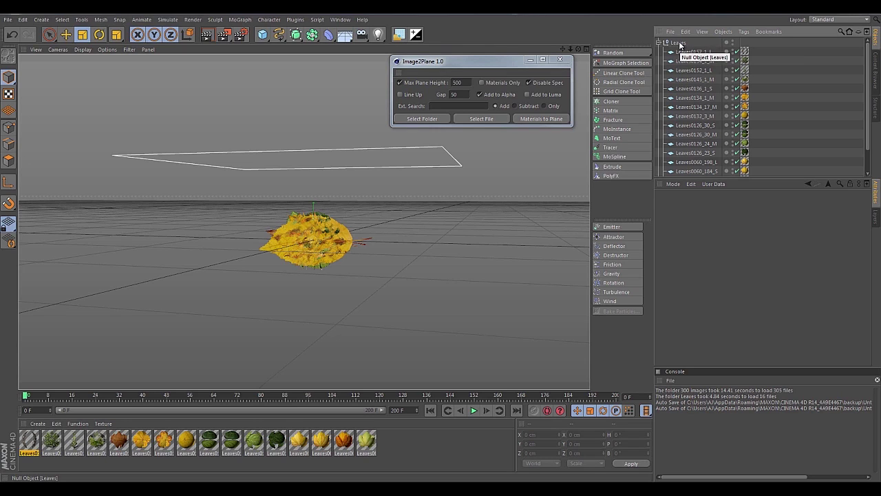
pyautogui.rightClick(679, 44)
pyautogui.click(680, 43)
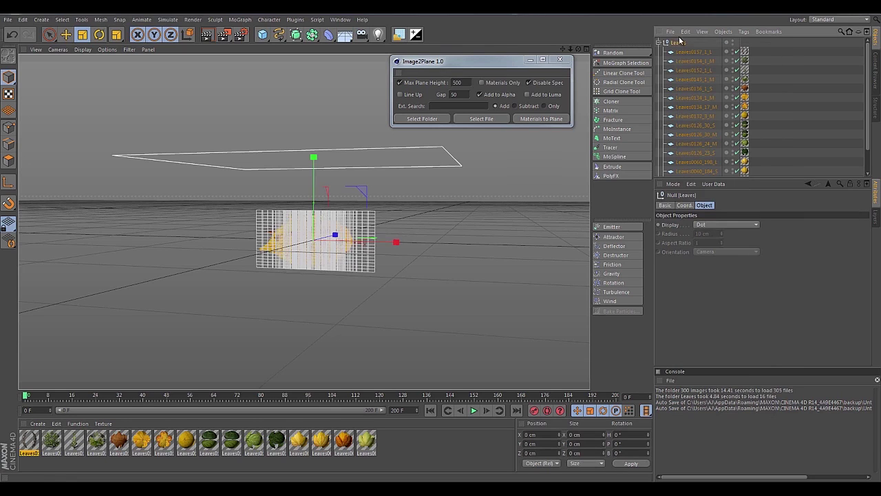
pyautogui.middleClick(678, 43)
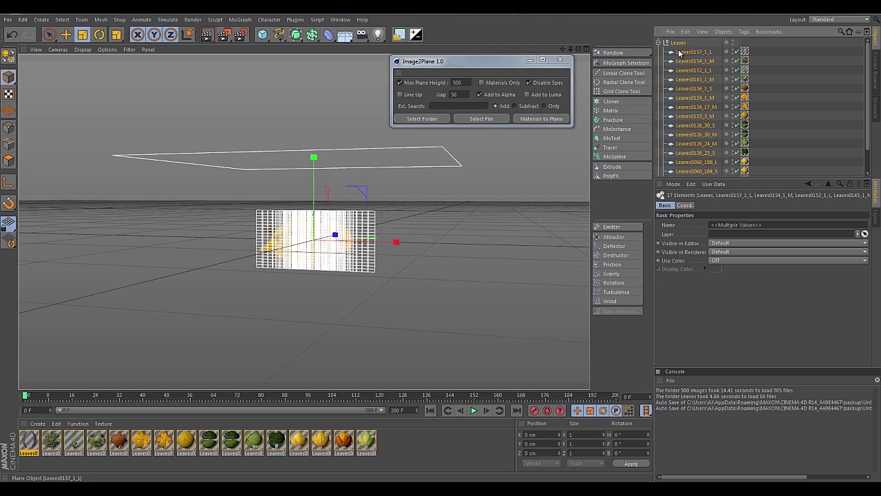
pyautogui.keyDown('ctrl'); pyautogui.click(679, 43); pyautogui.keyUp('ctrl')
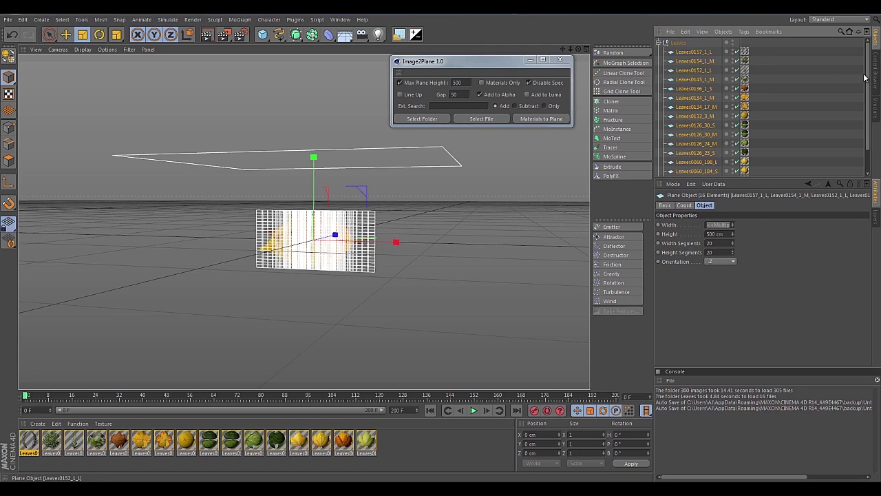
pyautogui.scroll(-2, 862, 83)
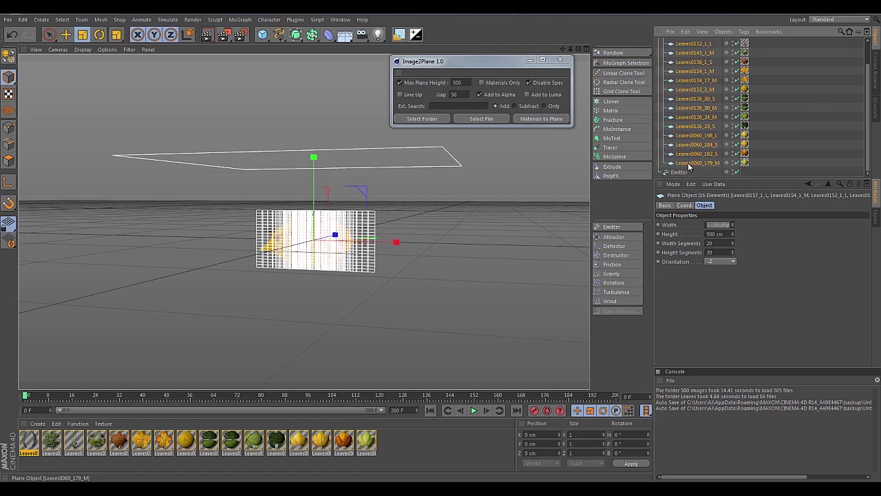
pyautogui.moveTo(688, 166); pyautogui.dragTo(680, 172)
pyautogui.scroll(3, 851, 51)
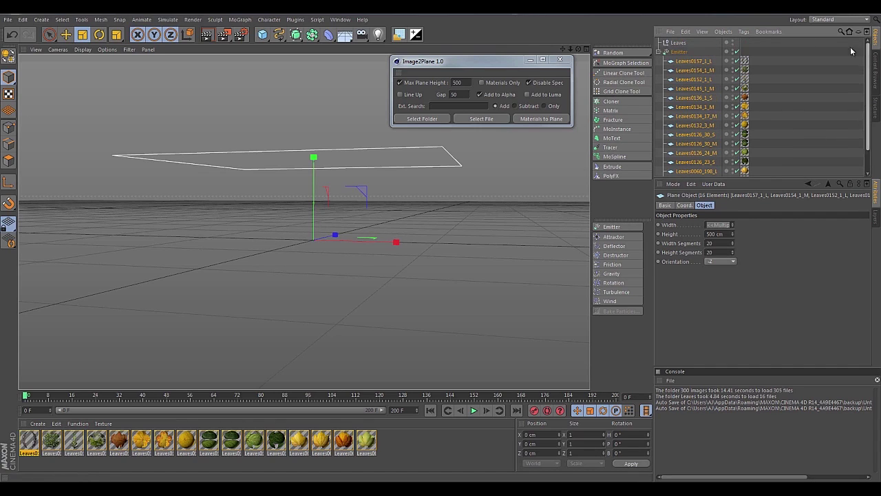
pyautogui.click(674, 44)
pyautogui.press('Delete')
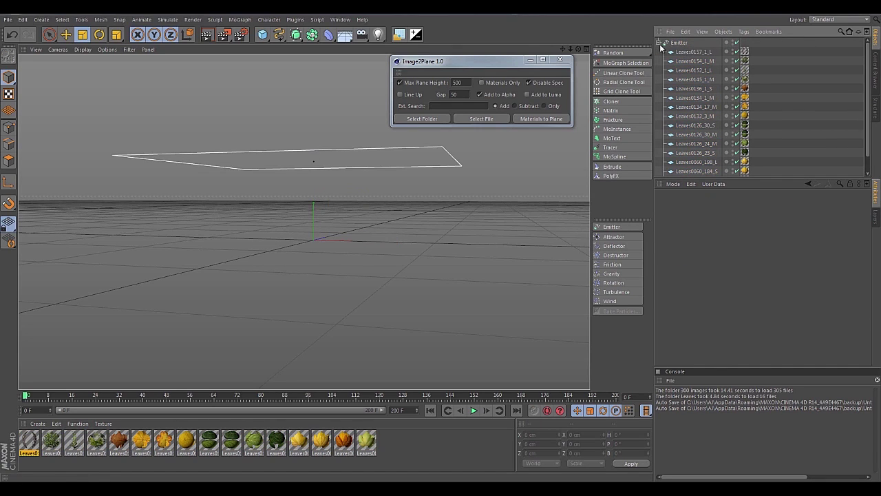
# - Collapse the Emitter's hierarchy and play the animation to view the emitted leaves without a selection
pyautogui.click(659, 43)
pyautogui.click(678, 43)
pyautogui.click(473, 410)
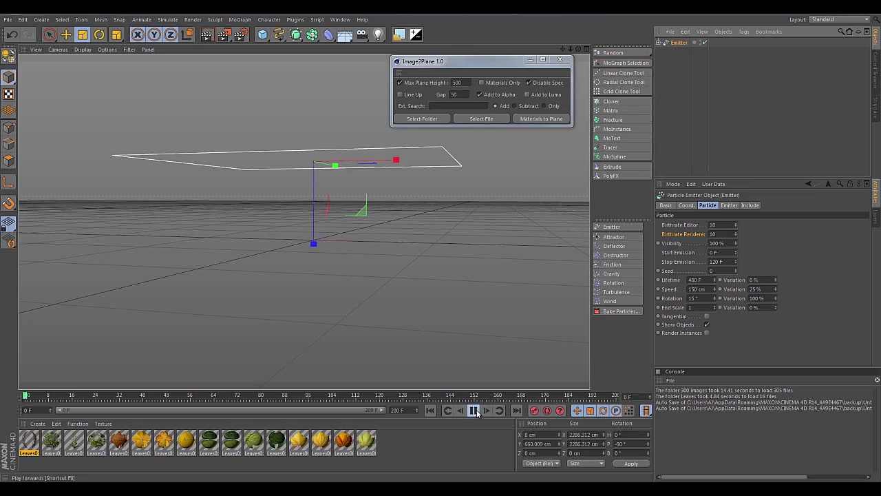
pyautogui.click(424, 291)
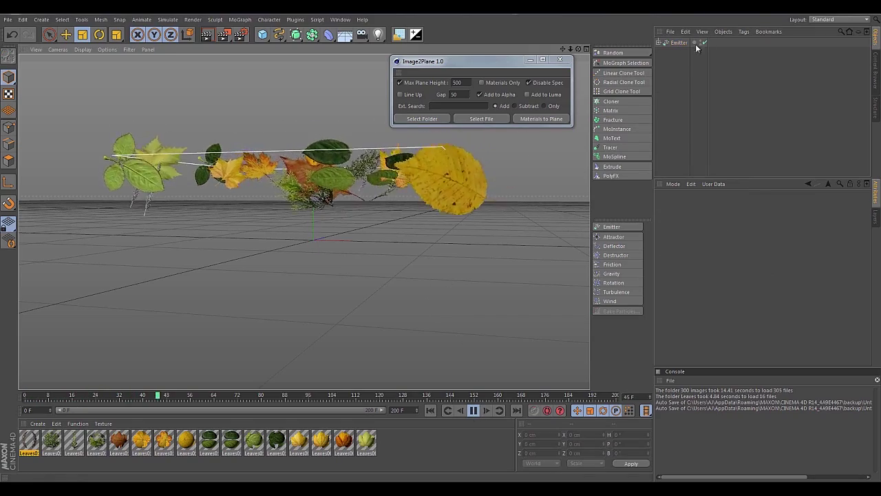
# - Select all the leaf planes inside the Emitter, without the Emitter itself, and scale them down greatly
pyautogui.click(659, 42)
pyautogui.middleClick(677, 43)
pyautogui.keyDown('ctrl'); pyautogui.click(678, 43); pyautogui.keyUp('ctrl')
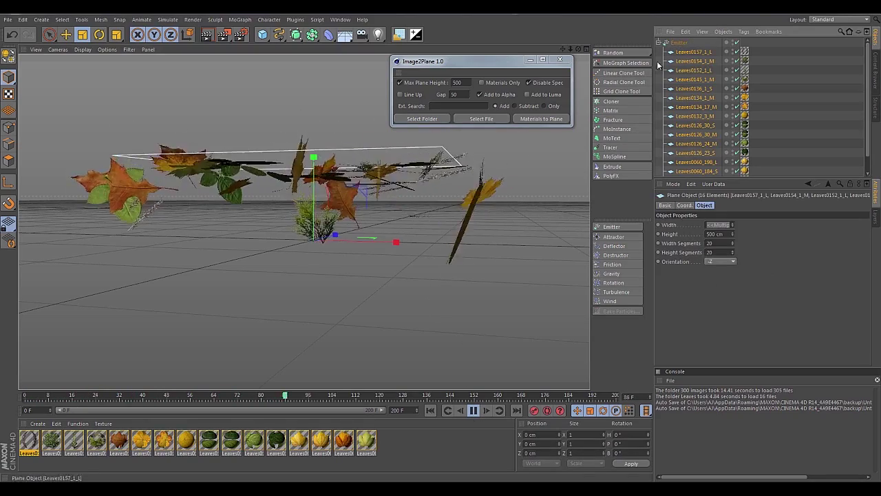
pyautogui.press('t')
pyautogui.moveTo(428, 181); pyautogui.dragTo(118, 294)
# - Set the Emitter's particle speed to 300 cm
pyautogui.click(671, 43)
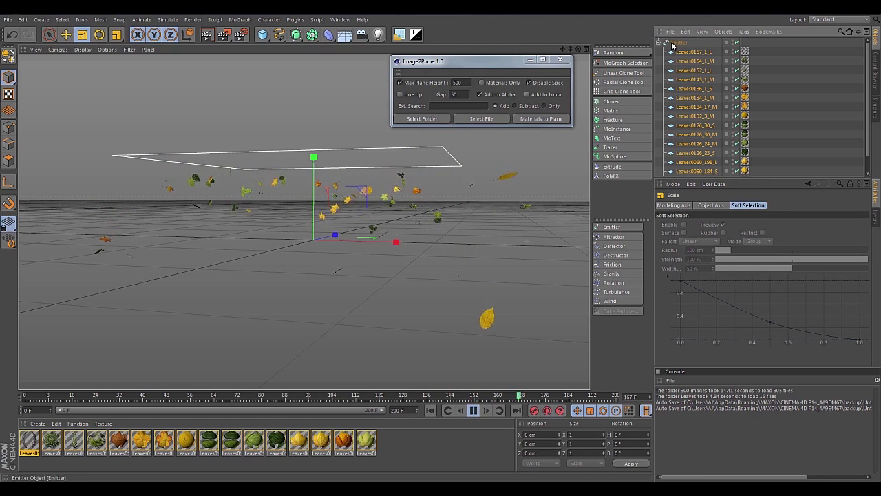
pyautogui.click(672, 42)
pyautogui.doubleClick(697, 288)
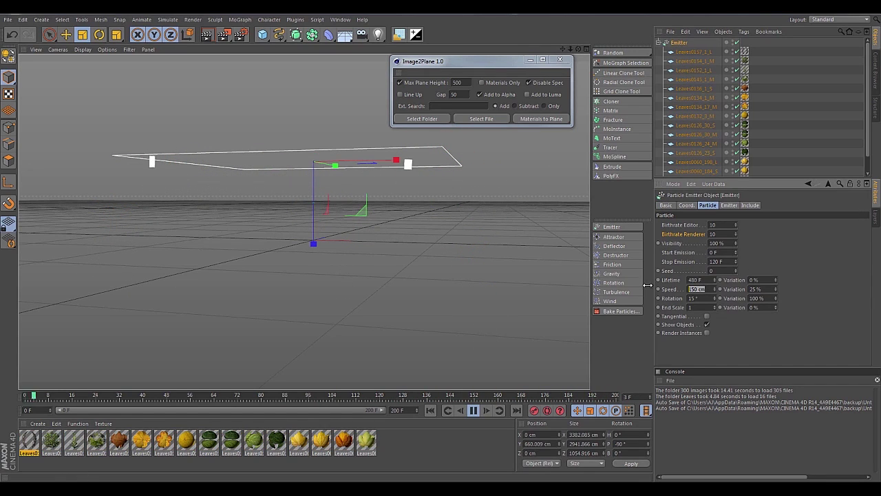
pyautogui.write('300')
pyautogui.press('Return')
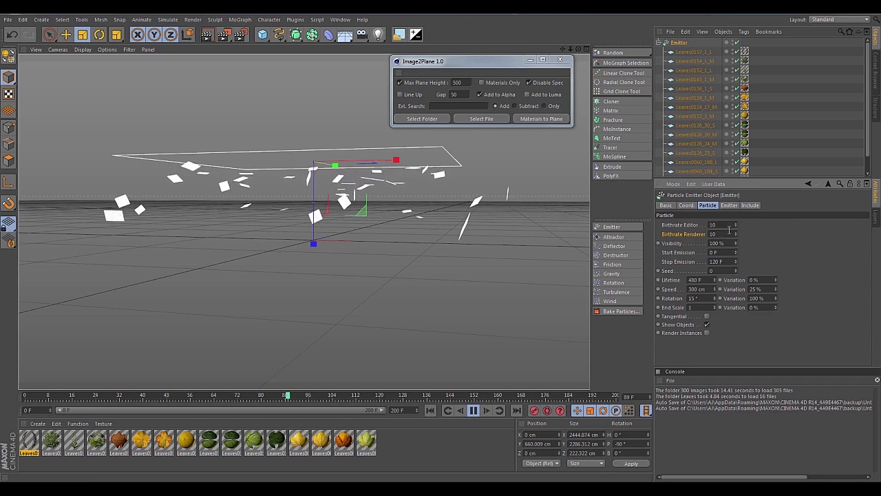
# - Set both the editor and the renderer birthrate of the Emitter to 50
pyautogui.moveTo(728, 226); pyautogui.dragTo(659, 219)
pyautogui.write('50')
pyautogui.press('Tab')
pyautogui.write('50')
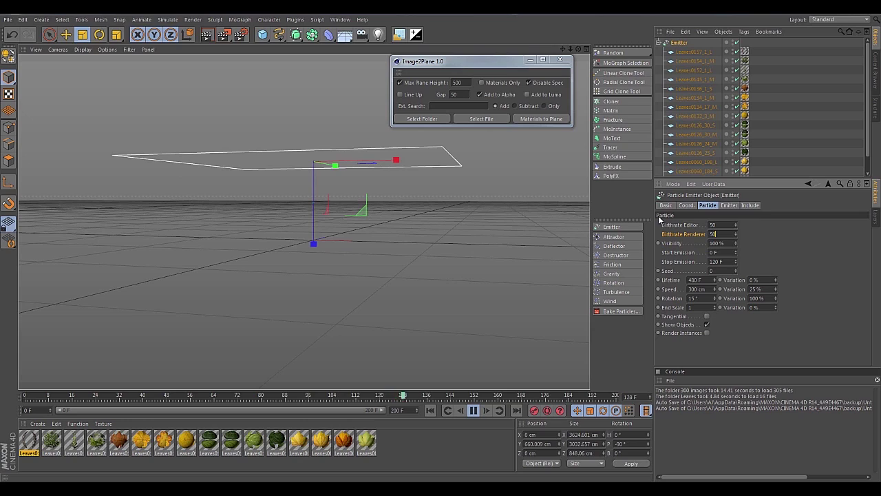
pyautogui.press('Return')
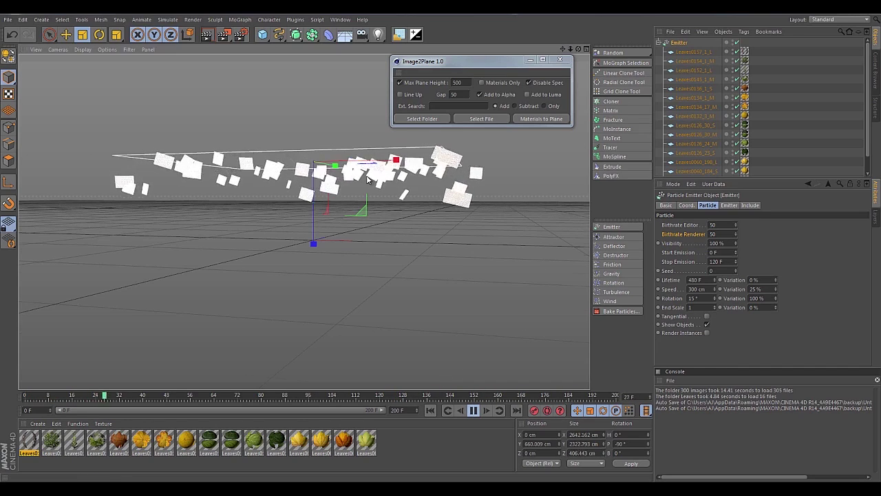
# - Render a viewport preview of the emitted leaves from close up and dismiss it
pyautogui.keyDown('alt'); pyautogui.moveTo(367, 179); pyautogui.dragTo(292, 236, button='right'); pyautogui.keyUp('alt')
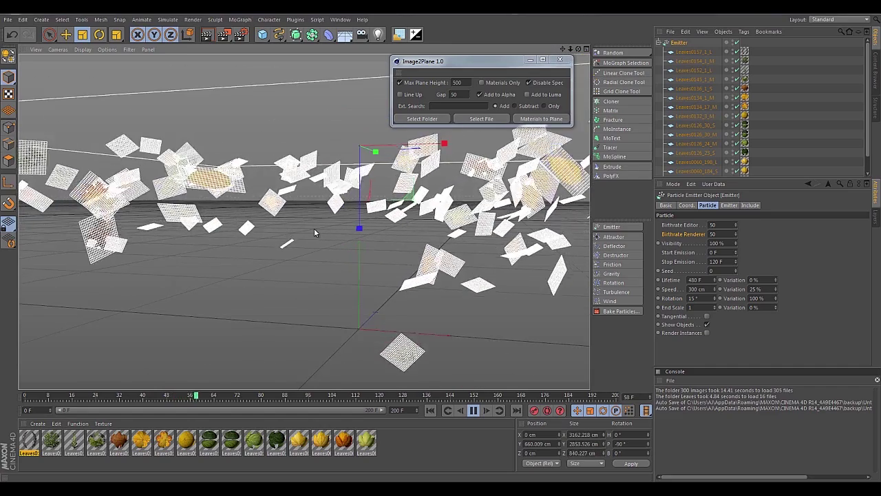
pyautogui.hotkey('ctrl', 'r')
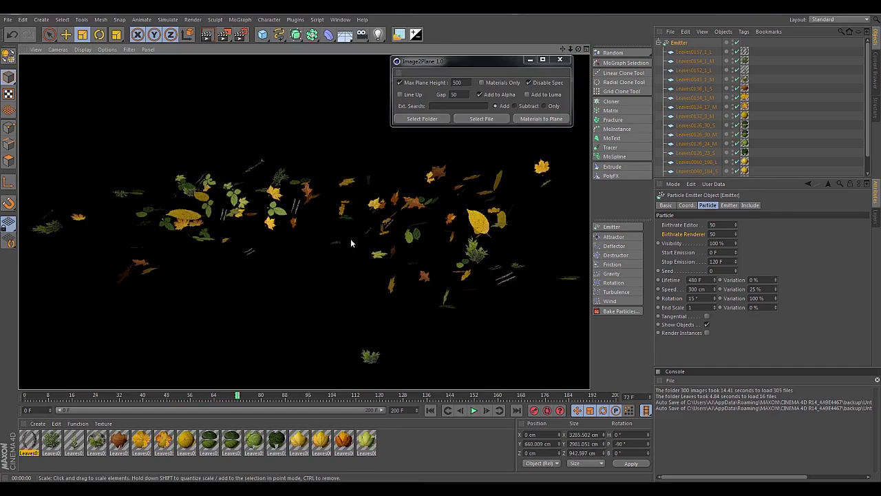
pyautogui.click(387, 241)
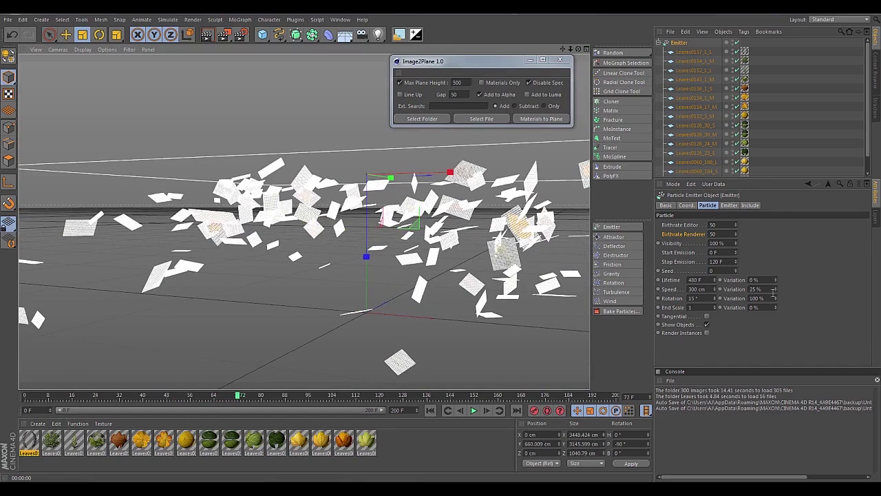
# - Set the Emitter's particle rotation to 24° and replay the animation with another viewport render from a new angle
pyautogui.moveTo(715, 298); pyautogui.dragTo(714, 292)
pyautogui.click(473, 410)
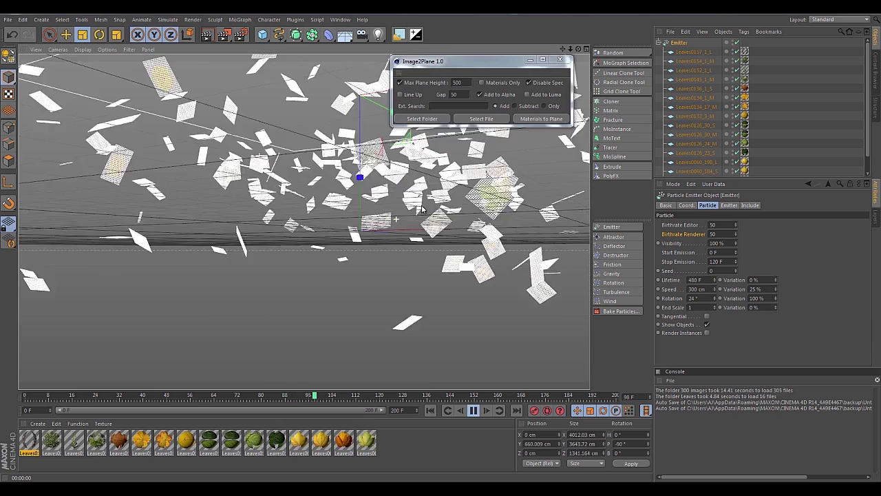
pyautogui.keyDown('alt'); pyautogui.moveTo(350, 236); pyautogui.dragTo(370, 231); pyautogui.keyUp('alt')
pyautogui.hotkey('ctrl', 'r')
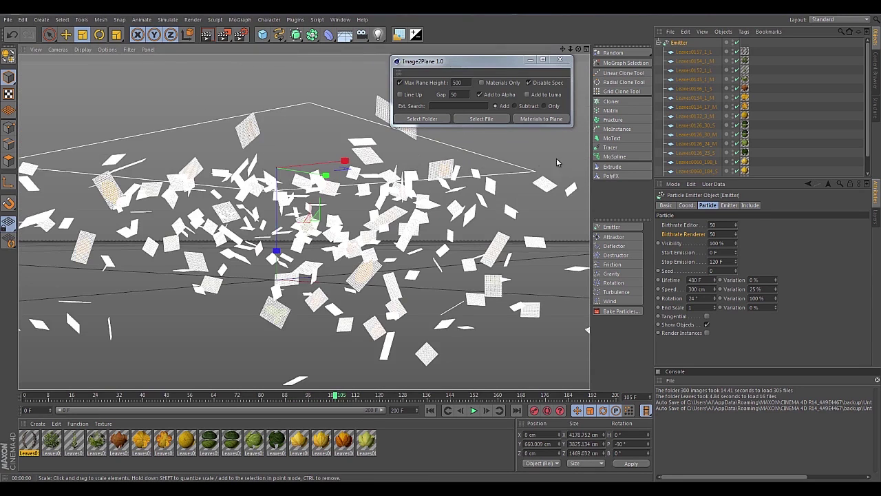
pyautogui.click(557, 163)
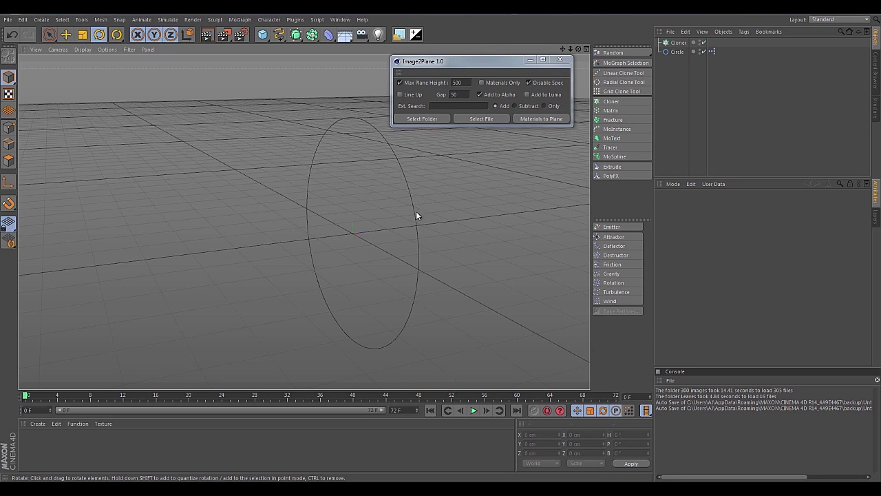
# - Switch to the Tutorial folder in Windows Explorer, examine the TARGA image sequence inside Img Seq, and close the window
pyautogui.keyDown('alt'); pyautogui.moveTo(416, 216); pyautogui.dragTo(337, 234); pyautogui.keyUp('alt')
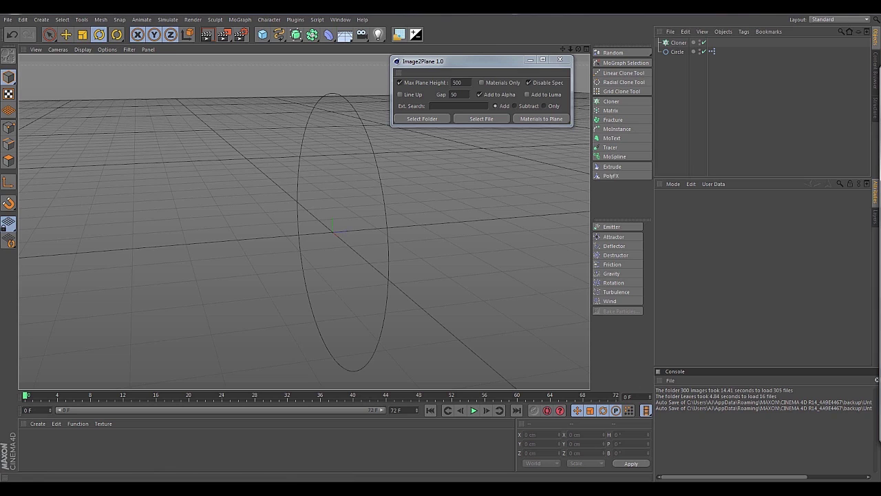
pyautogui.moveTo(880, 73); pyautogui.dragTo(411, 91)
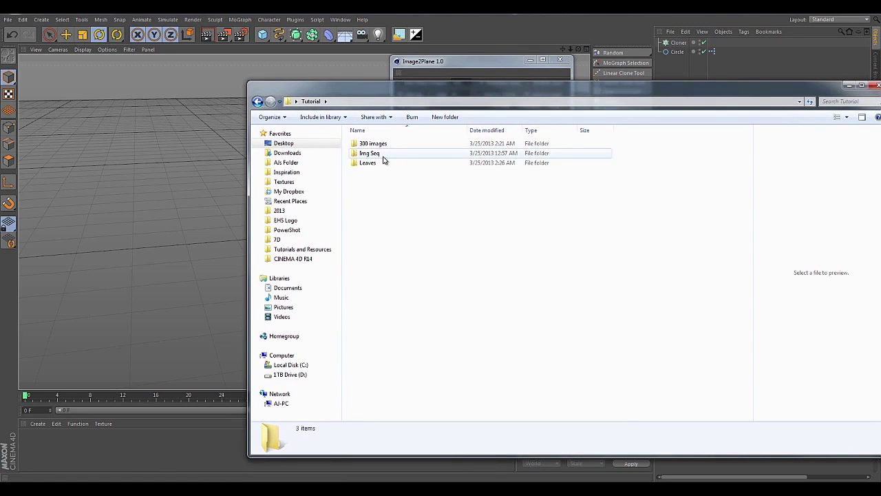
pyautogui.click(383, 155)
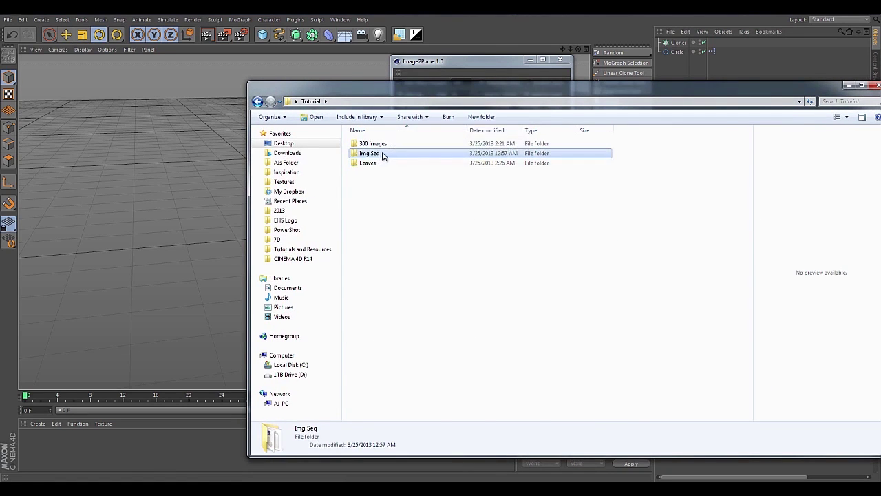
pyautogui.doubleClick(384, 156)
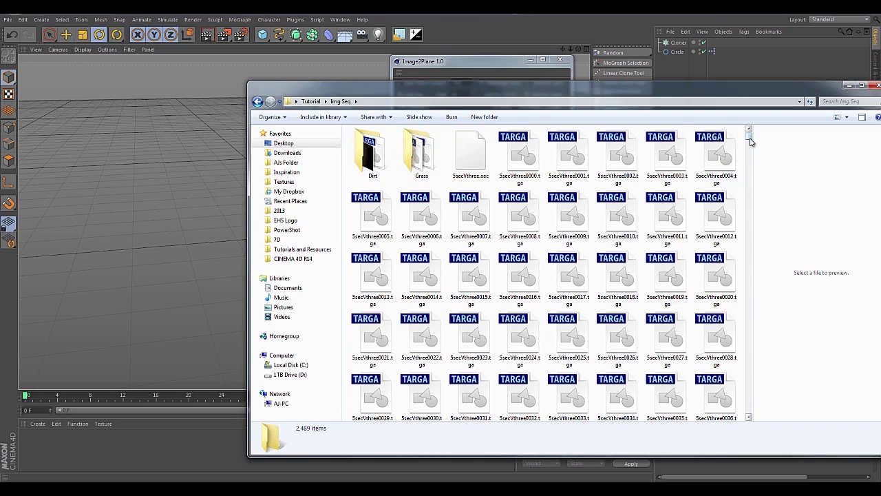
pyautogui.moveTo(750, 142); pyautogui.dragTo(749, 116)
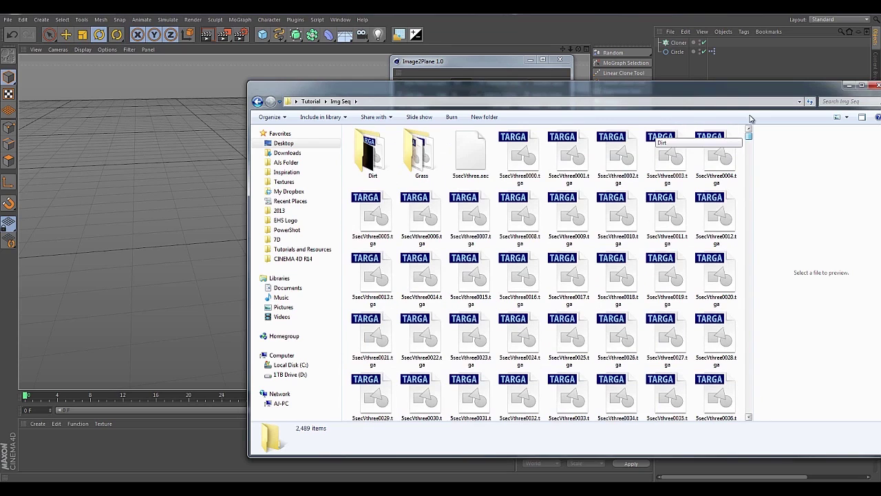
pyautogui.click(713, 162)
pyautogui.click(527, 168)
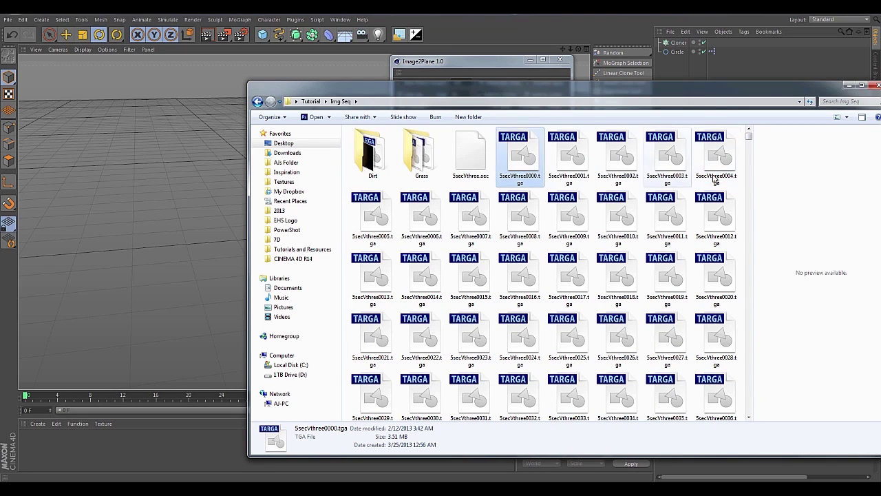
pyautogui.moveTo(749, 137)
pyautogui.mouseDown()
pyautogui.moveTo(753, 201)
pyautogui.moveTo(753, 148)
pyautogui.mouseUp()
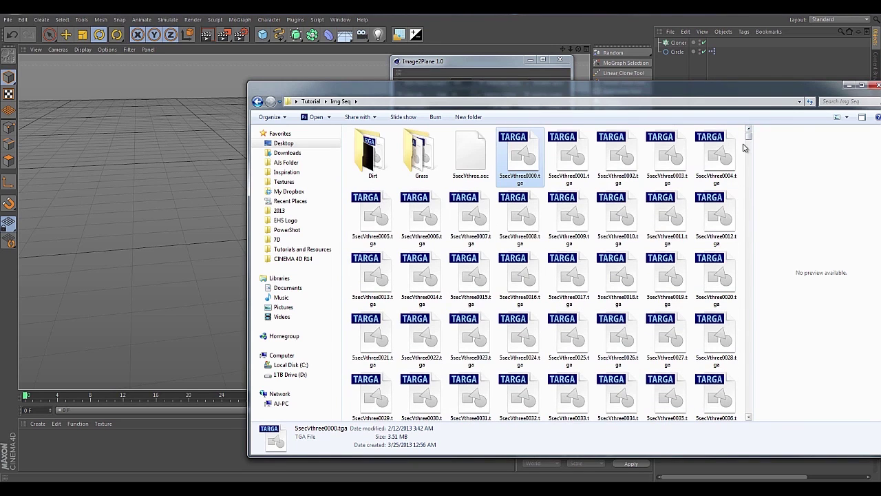
pyautogui.click(875, 86)
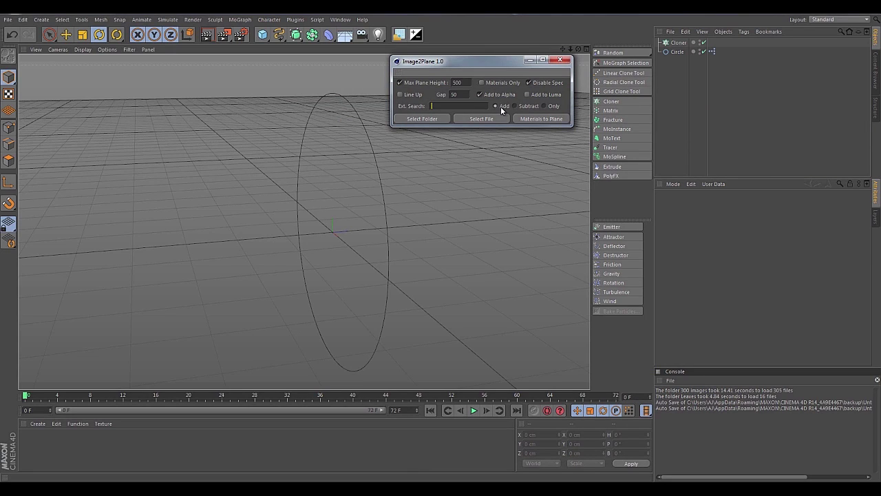
# - Try the Image2Plane extension search with jpg under the Subtract and Only options, and with tga in its place
pyautogui.click(464, 108)
pyautogui.click(515, 106)
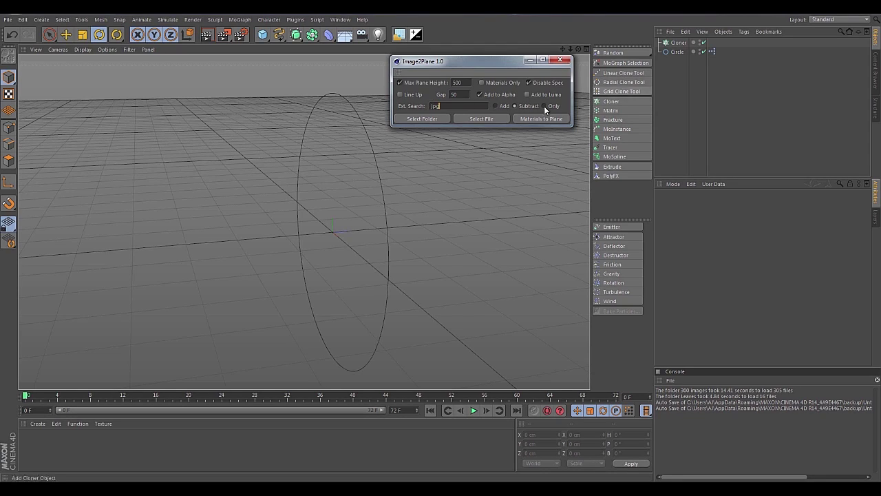
pyautogui.click(552, 106)
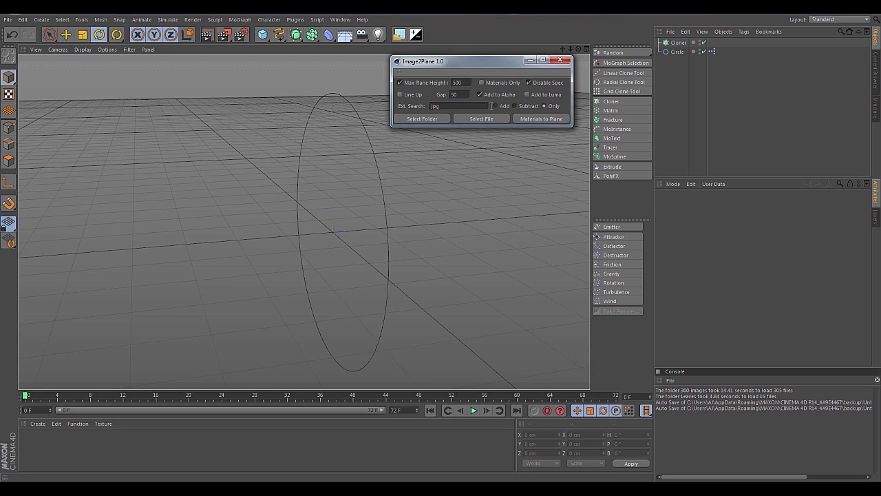
pyautogui.moveTo(441, 106); pyautogui.dragTo(410, 109)
pyautogui.write('tga')
# - Try cr2 as an additional file extension in the Image2Plane extension search, and clear it again
pyautogui.moveTo(481, 107); pyautogui.dragTo(376, 93)
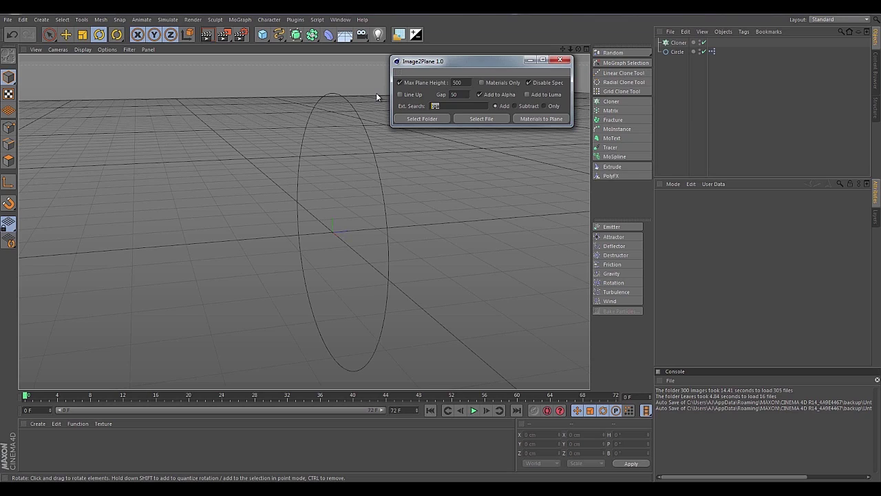
pyautogui.write('cc')
pyautogui.press('BackSpace')
pyautogui.write('c')
pyautogui.write('o')
pyautogui.write('2')
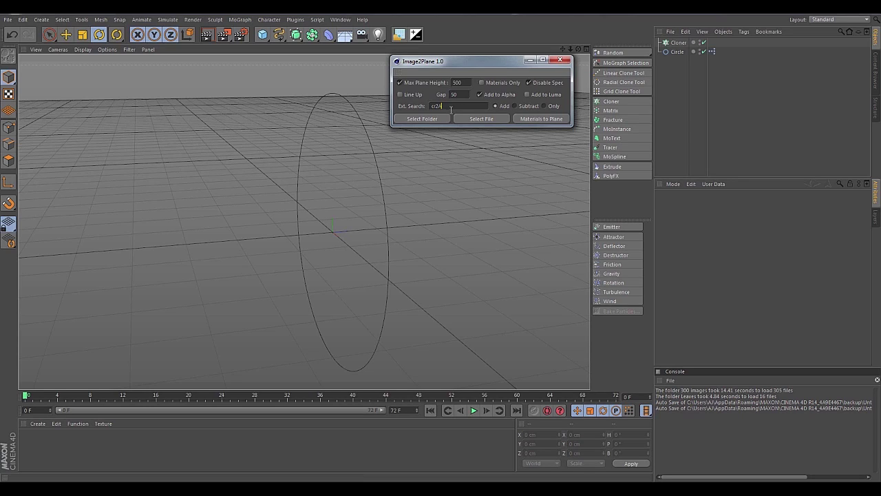
pyautogui.press('BackSpace')
pyautogui.moveTo(445, 107); pyautogui.dragTo(410, 110)
pyautogui.write('d')
# - Restrict the Image2Plane extension search to tga only and create planes from the Tutorial > Img Seq folder
pyautogui.moveTo(466, 106); pyautogui.dragTo(433, 113)
pyautogui.write('tga')
pyautogui.click(476, 120)
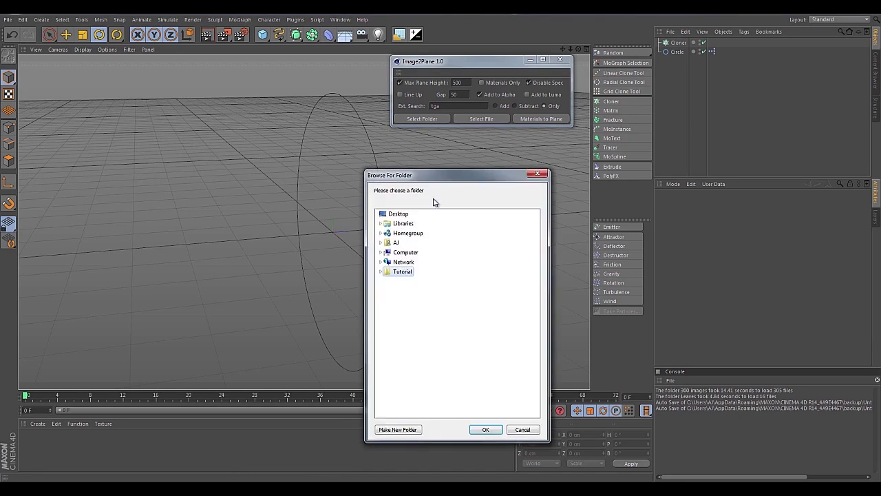
pyautogui.doubleClick(402, 272)
pyautogui.doubleClick(407, 291)
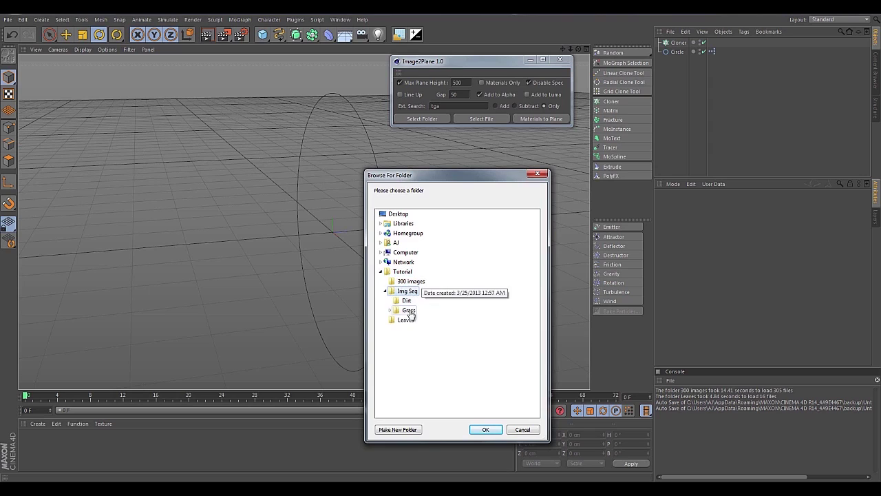
pyautogui.click(486, 429)
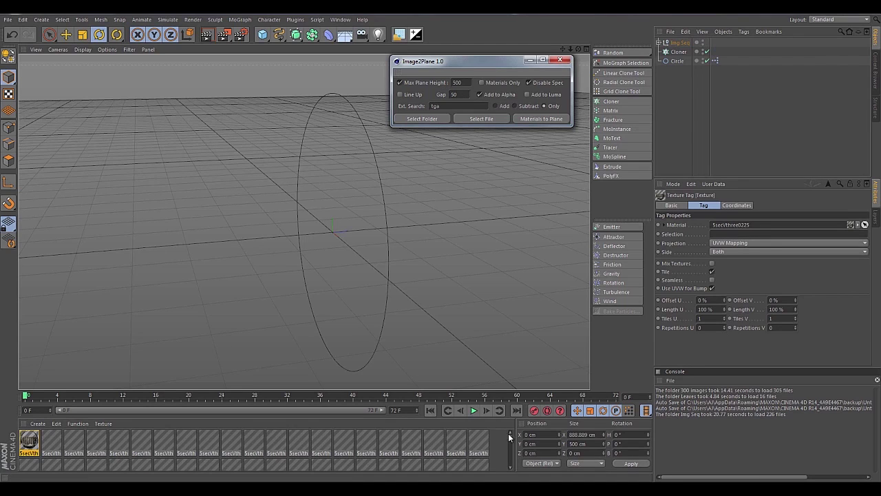
# - Select all the image-sequence planes inside the Img Seq null and make them children of the Cloner
pyautogui.moveTo(510, 434); pyautogui.dragTo(512, 443)
pyautogui.scroll(1, 512, 442)
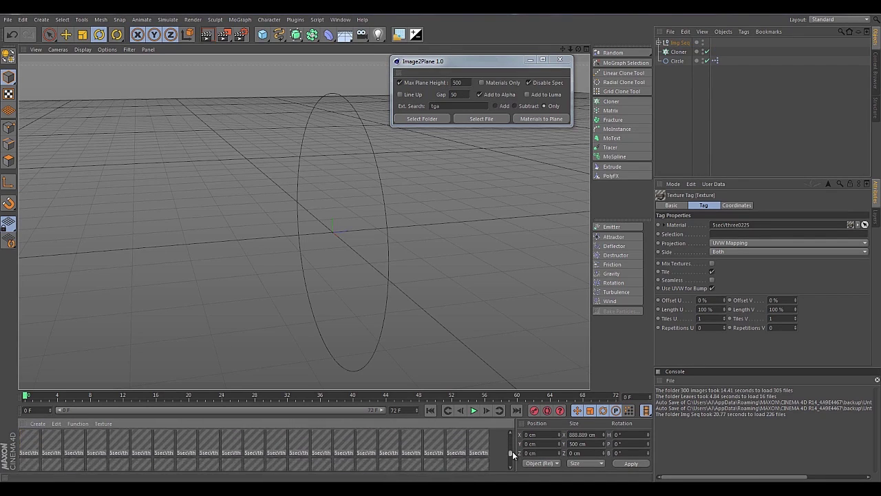
pyautogui.click(659, 43)
pyautogui.rightClick(672, 44)
pyautogui.click(705, 241)
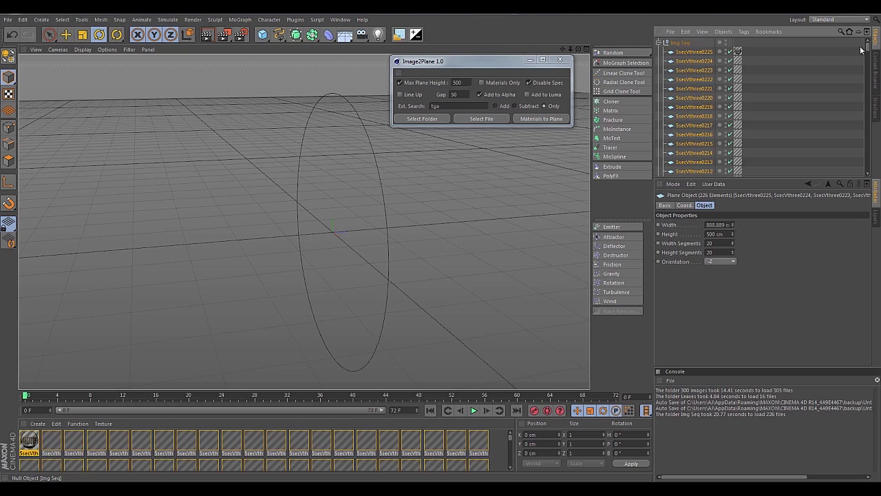
pyautogui.moveTo(868, 48); pyautogui.dragTo(868, 167)
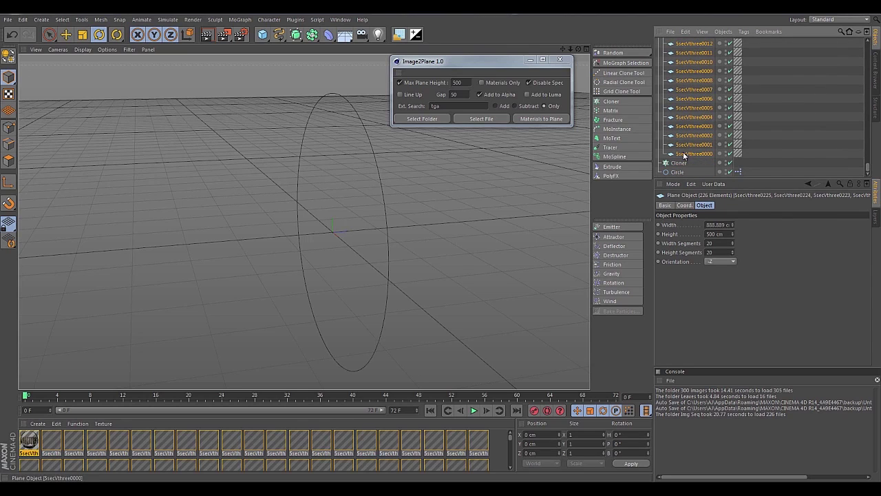
pyautogui.moveTo(685, 153); pyautogui.dragTo(679, 163)
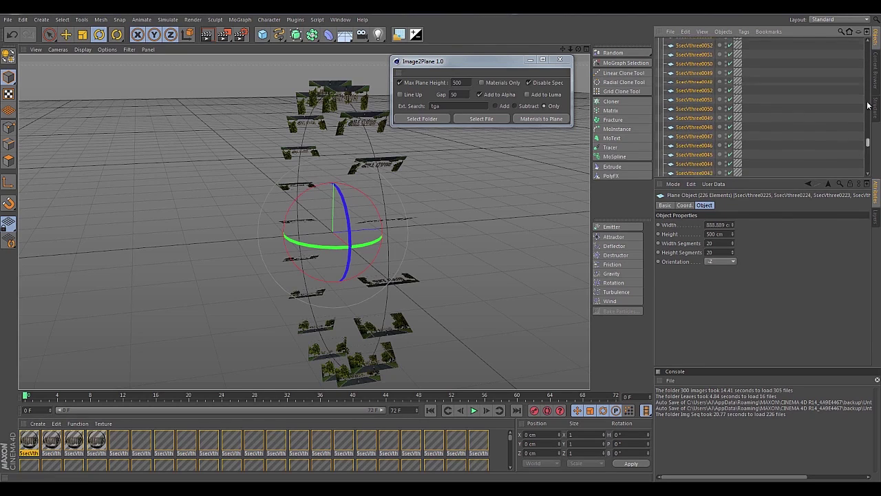
# - Collapse the Cloner's hierarchy and delete the empty Img Seq null
pyautogui.moveTo(867, 105); pyautogui.dragTo(864, 42)
pyautogui.click(660, 52)
pyautogui.click(679, 43)
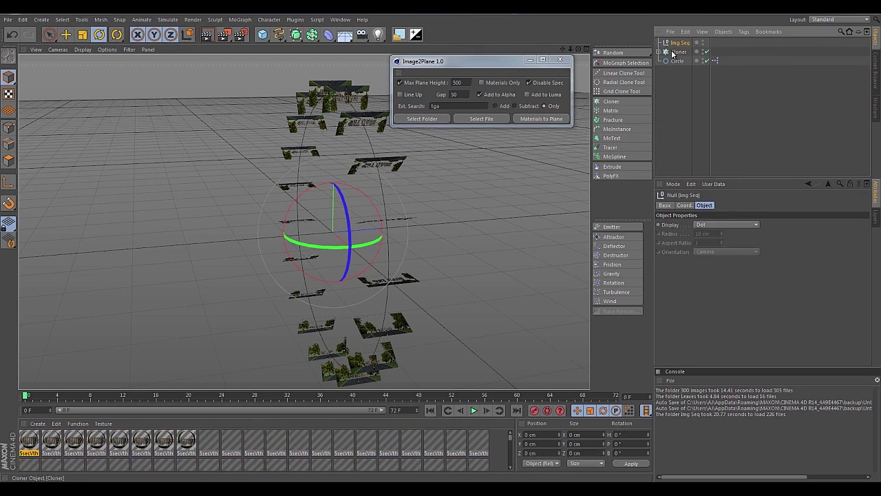
pyautogui.press('Delete')
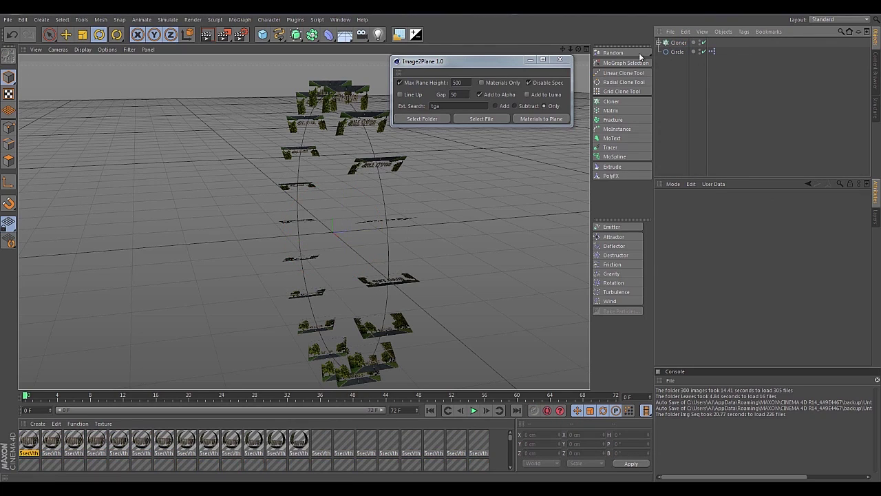
# - Set the Cloner's count to 126 and view the ring of image planes up close without a selection
pyautogui.click(678, 43)
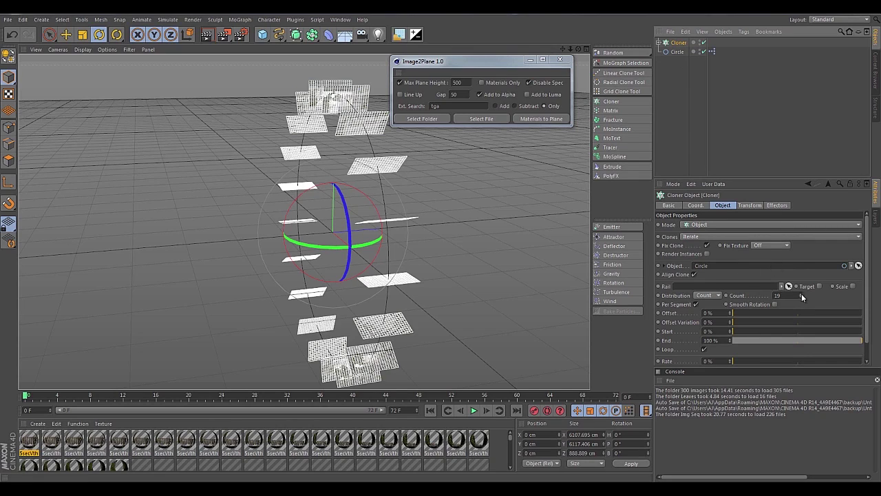
pyautogui.moveTo(801, 293); pyautogui.dragTo(804, 260)
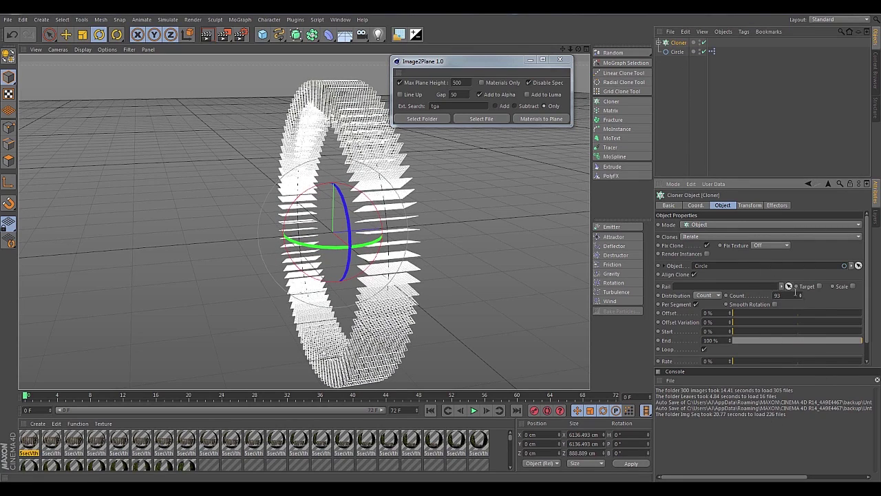
pyautogui.moveTo(797, 293)
pyautogui.mouseDown()
pyautogui.moveTo(821, 248)
pyautogui.moveTo(808, 290)
pyautogui.moveTo(810, 281)
pyautogui.mouseUp()
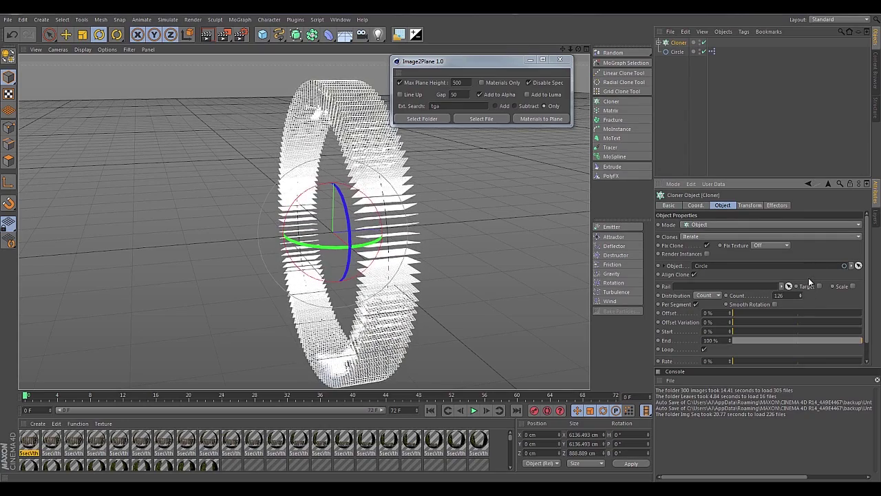
pyautogui.click(444, 186)
pyautogui.scroll(4, 378, 164)
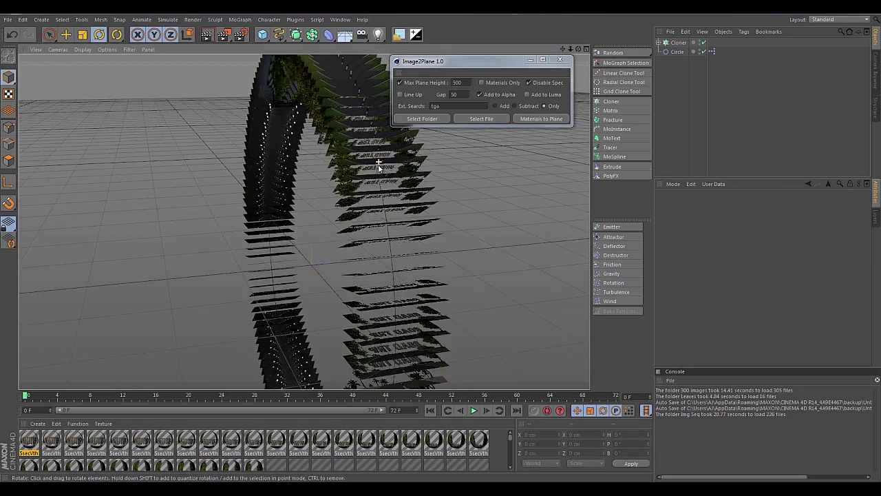
pyautogui.keyDown('alt'); pyautogui.moveTo(378, 163); pyautogui.dragTo(285, 200); pyautogui.keyUp('alt')
# - Set the bank rotation (R.B) in the Cloner's clone transform to -90°
pyautogui.click(678, 42)
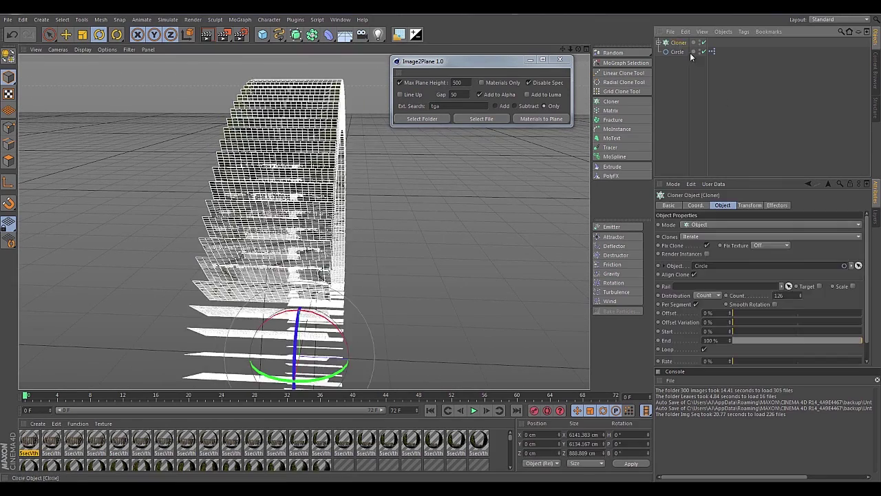
pyautogui.click(753, 205)
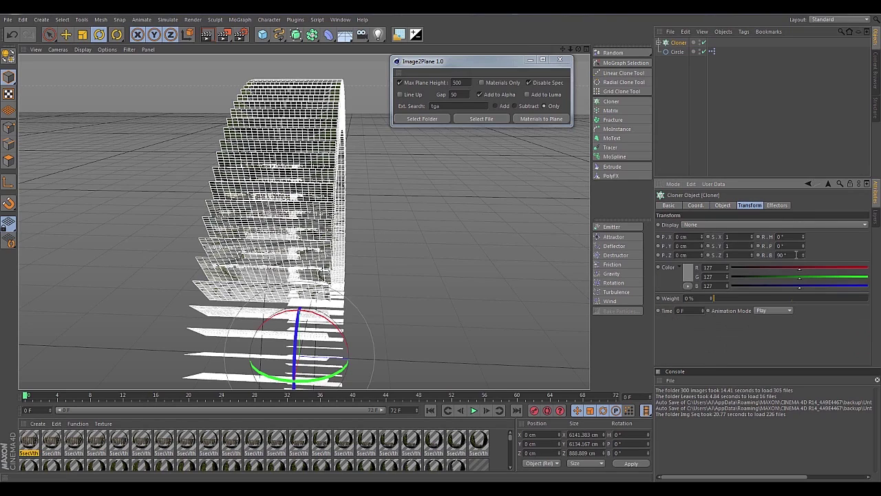
pyautogui.moveTo(797, 254)
pyautogui.mouseDown()
pyautogui.moveTo(805, 221)
pyautogui.moveTo(786, 261)
pyautogui.mouseUp()
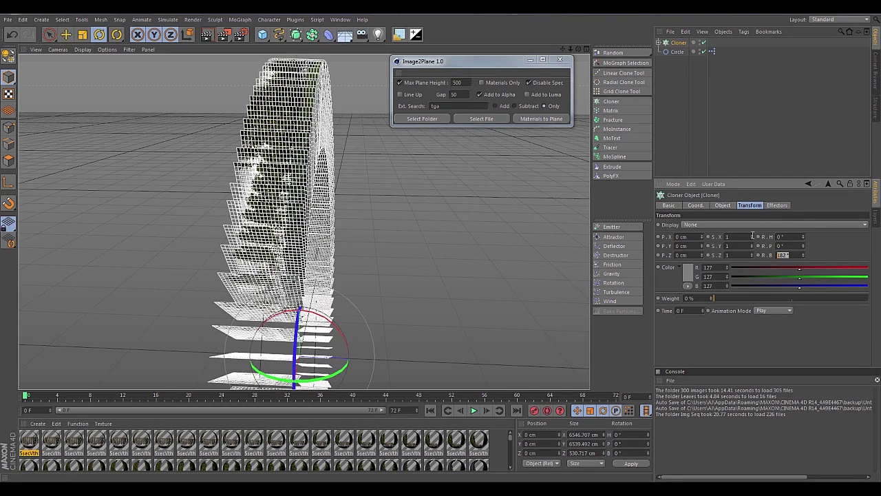
pyautogui.write('-90')
pyautogui.press('Return')
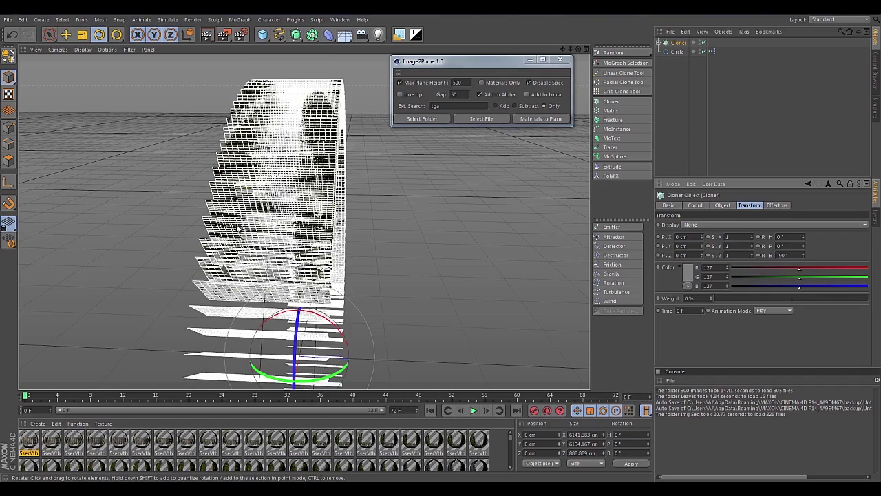
# - Deselect the Cloner and play the animation to preview the image-sequence ring from the front
pyautogui.moveTo(238, 228)
pyautogui.keyDown('alt'); pyautogui.mouseDown()
pyautogui.moveTo(410, 199)
pyautogui.moveTo(324, 200)
pyautogui.moveTo(333, 150)
pyautogui.mouseUp(); pyautogui.keyUp('alt')
pyautogui.click(410, 199)
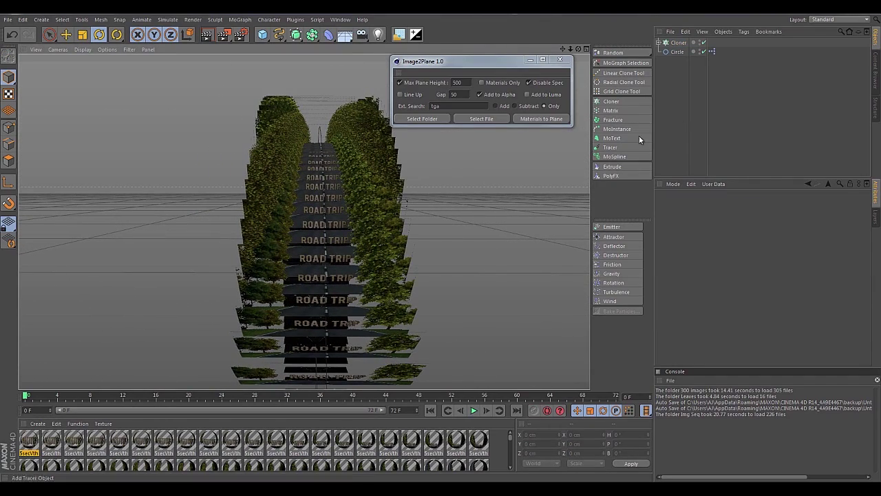
pyautogui.click(475, 411)
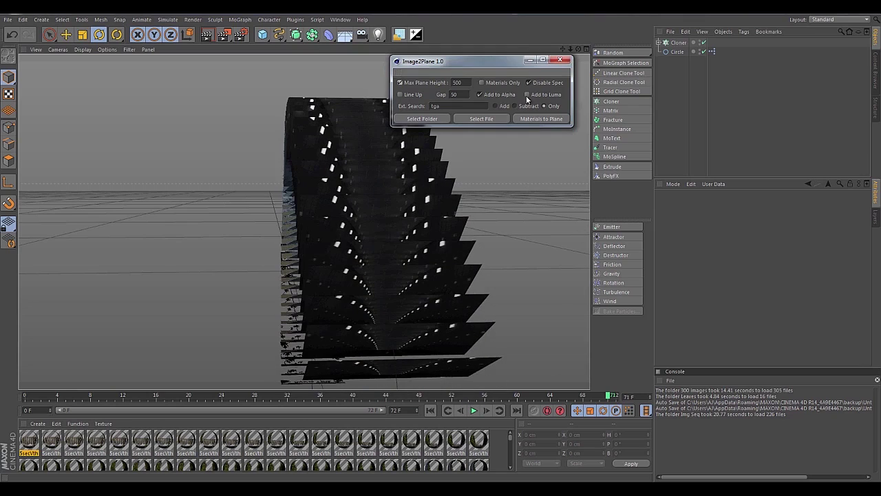
# - Enable Add to Luma in Image2Plane and delete all materials from the scene
pyautogui.click(527, 95)
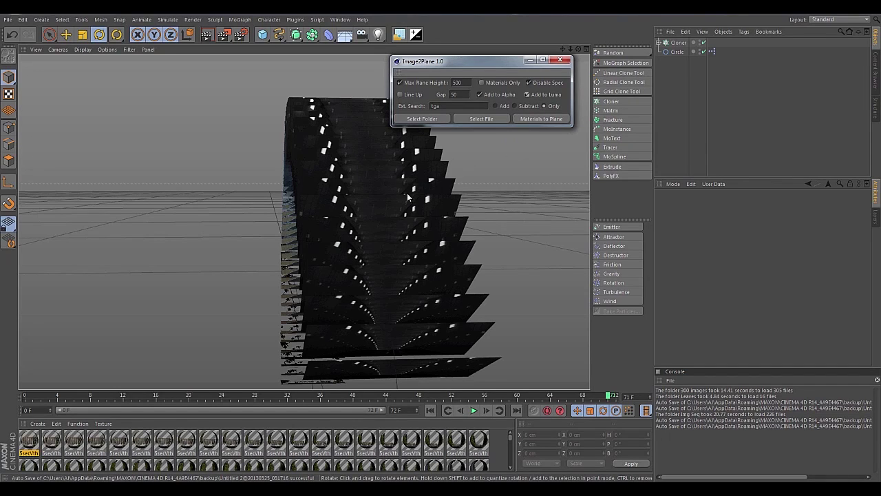
pyautogui.keyDown('alt'); pyautogui.moveTo(365, 229); pyautogui.dragTo(337, 234, button='right'); pyautogui.keyUp('alt')
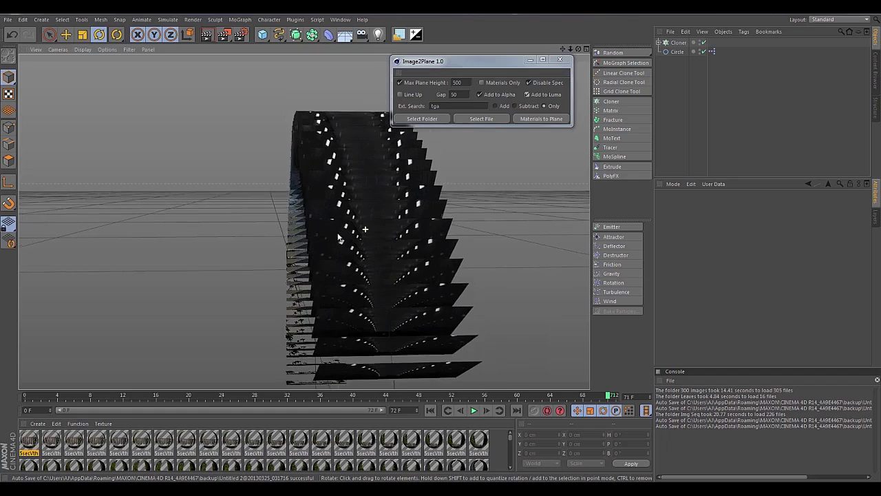
pyautogui.click(494, 436)
pyautogui.hotkey('ctrl', 'a')
pyautogui.press('Delete')
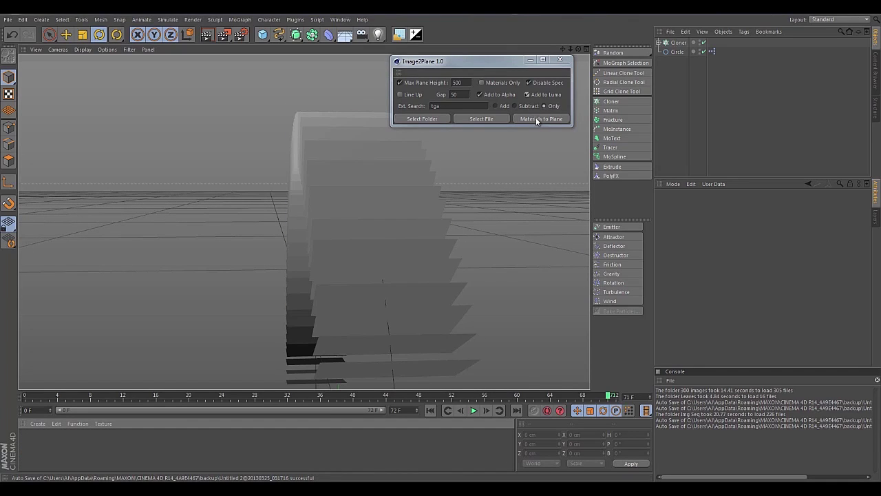